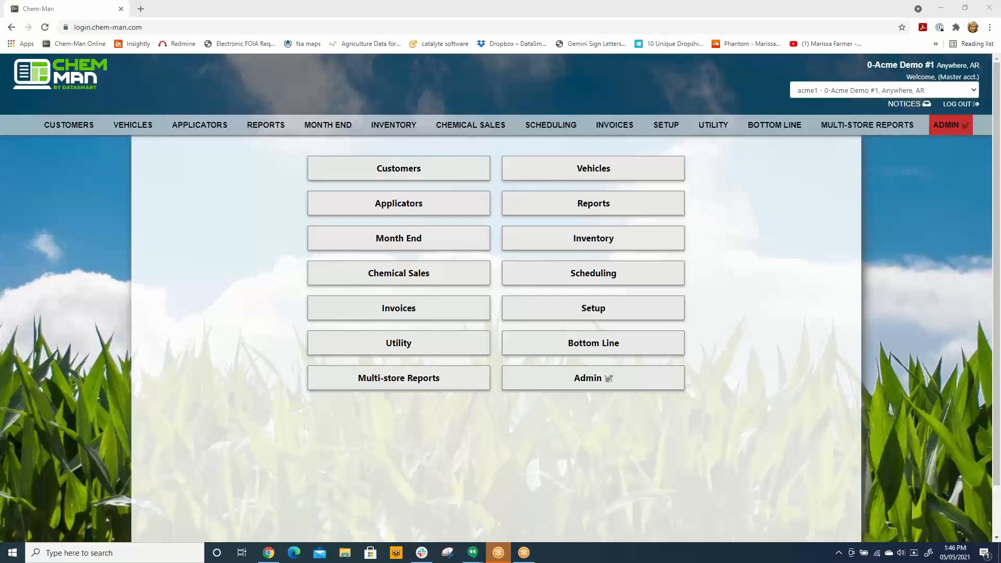
Step: Open the system settings and display the inventory options
mouse_move(664, 129)
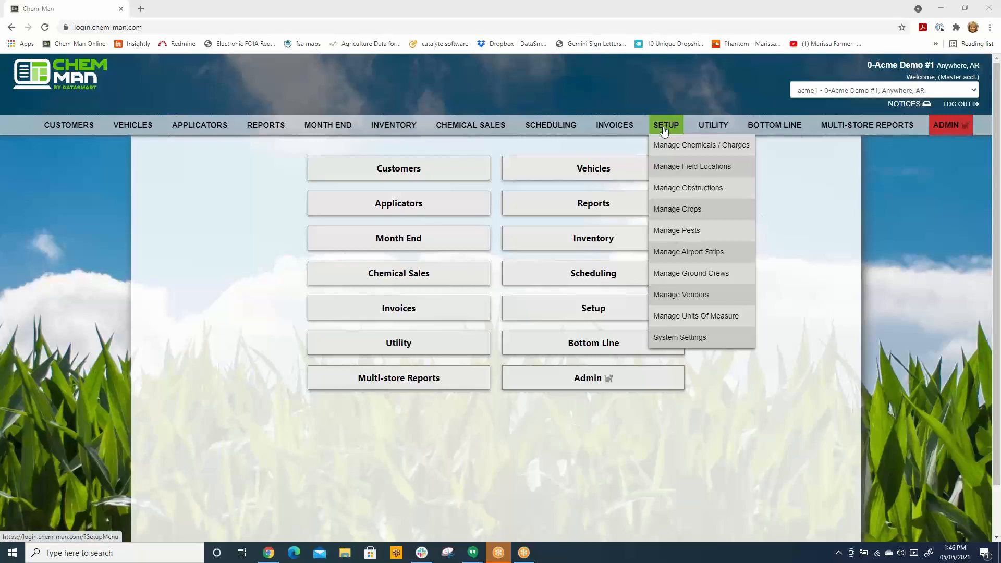
click(675, 339)
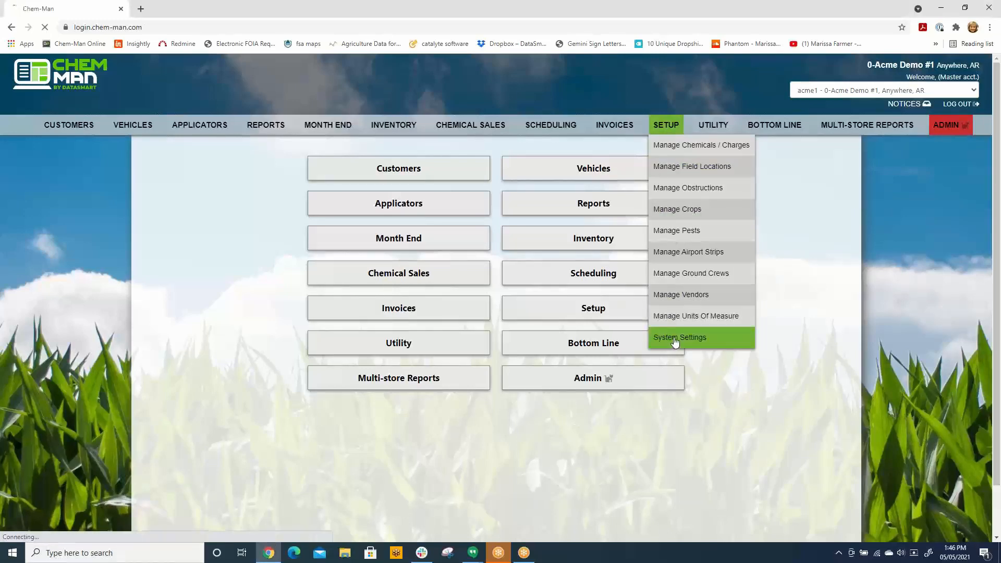
click(537, 200)
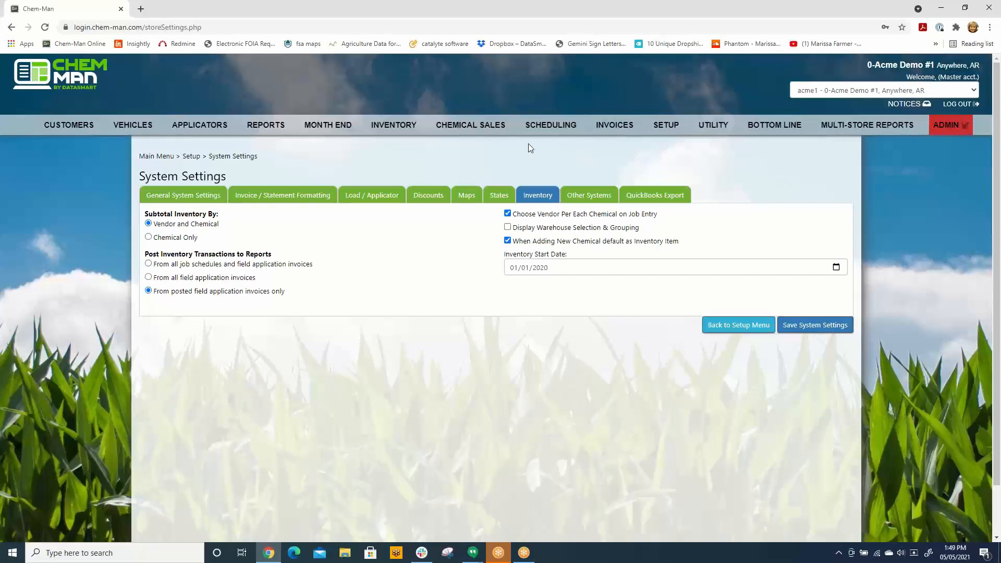
Step: Search the chemical and charge defaults for Pixxaro and open its record for editing
mouse_move(577, 129)
mouse_move(673, 127)
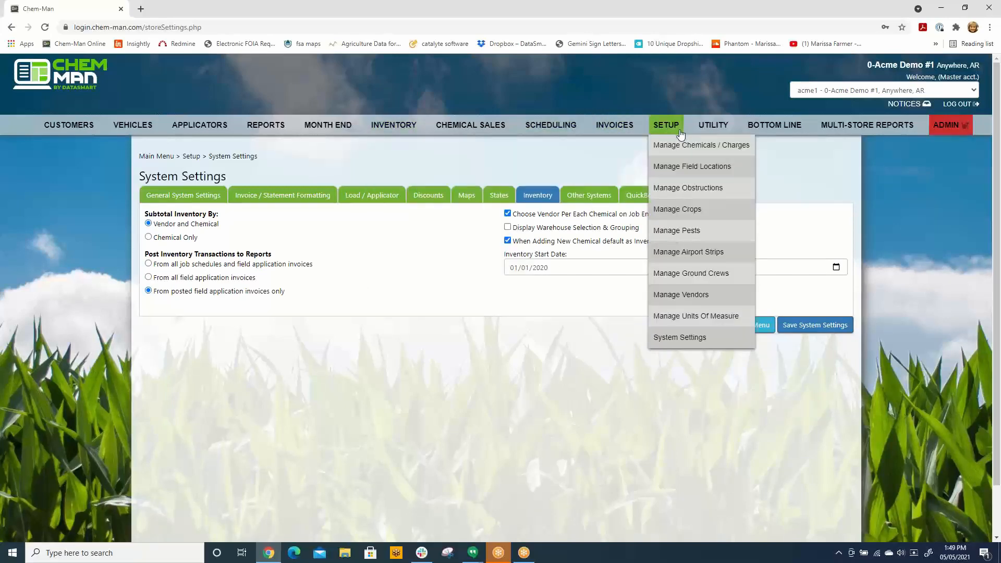
click(678, 146)
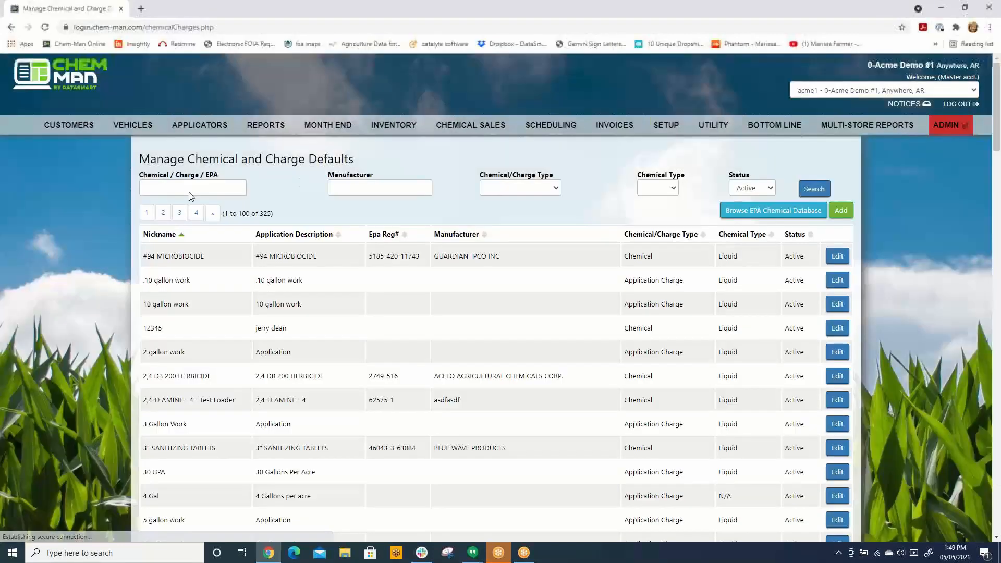
click(174, 186)
text(Pixxaro)
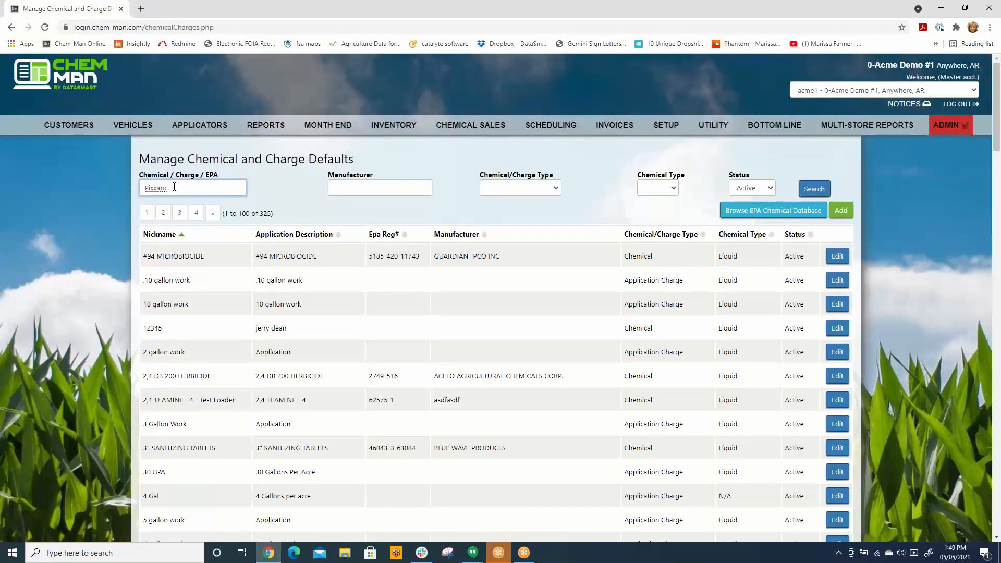
key(Return)
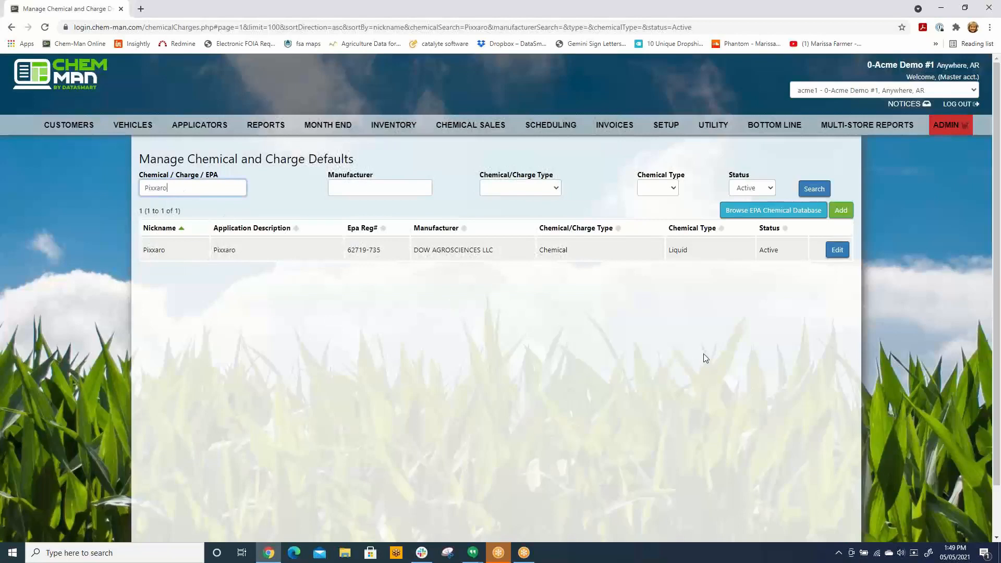
click(837, 250)
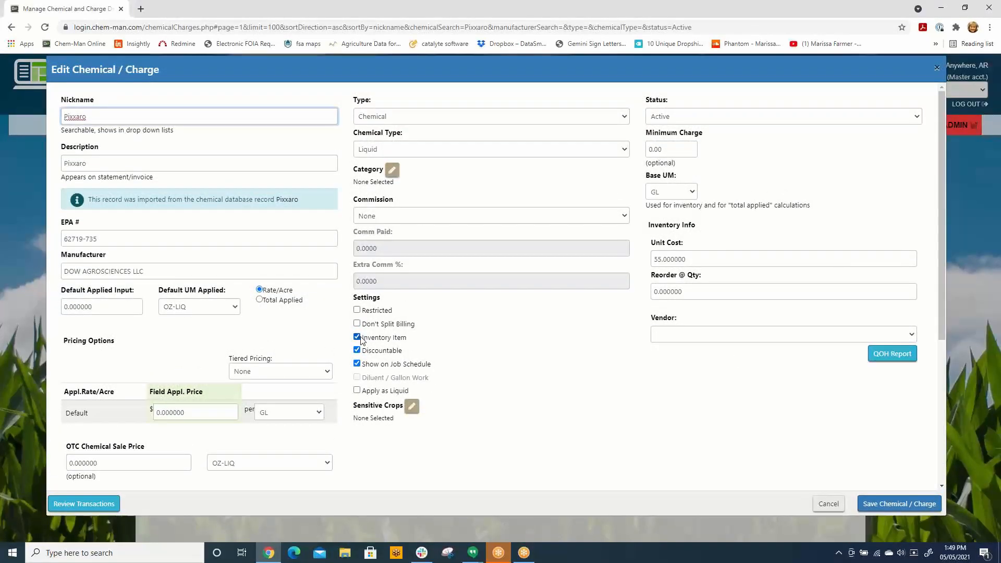
Step: Review the vendor, field application price and OTC chemical sale price fields of the Pixxaro record, and close it without saving
click(907, 336)
click(906, 336)
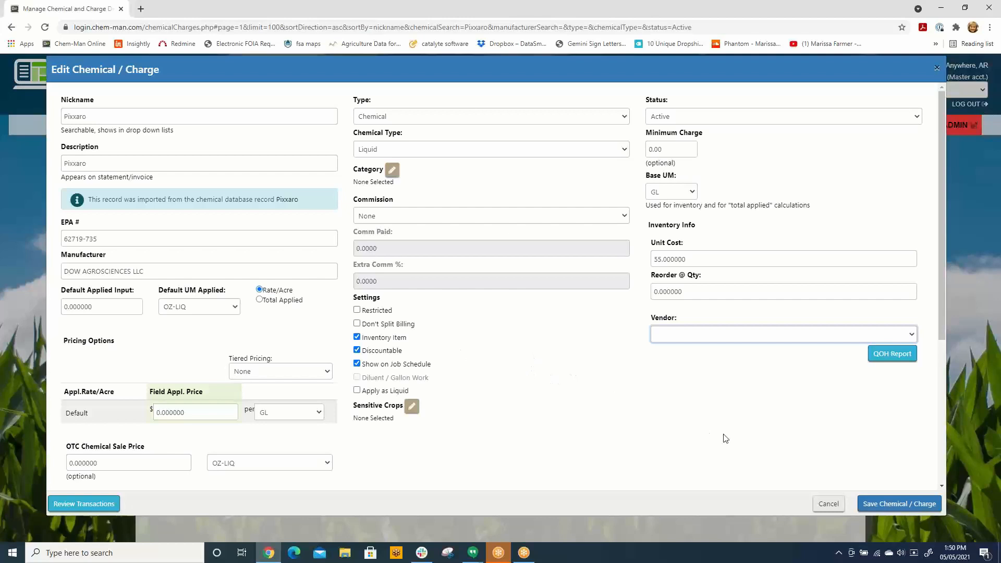
scroll(529, 444, down, 1)
scroll(529, 443, down, 1)
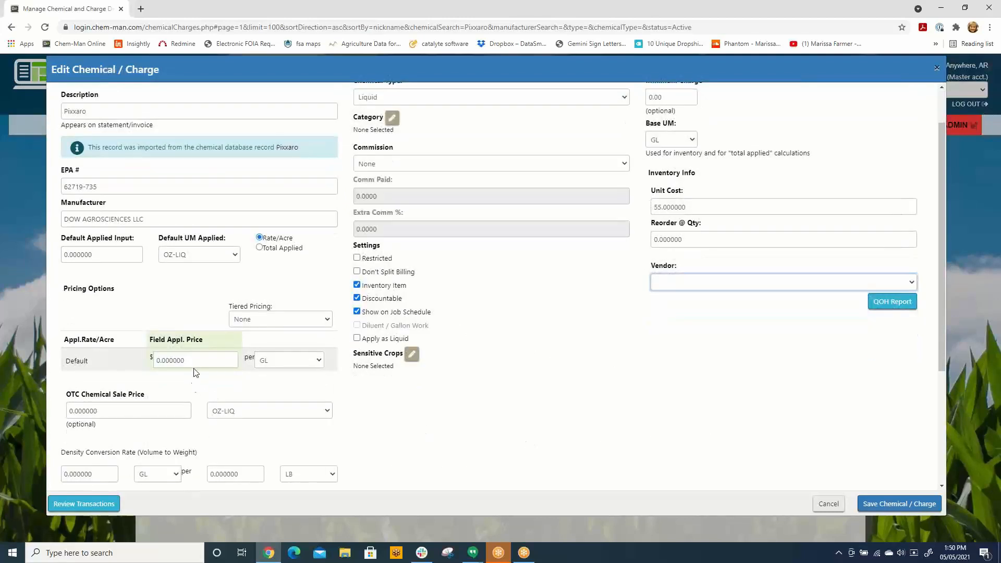
click(156, 360)
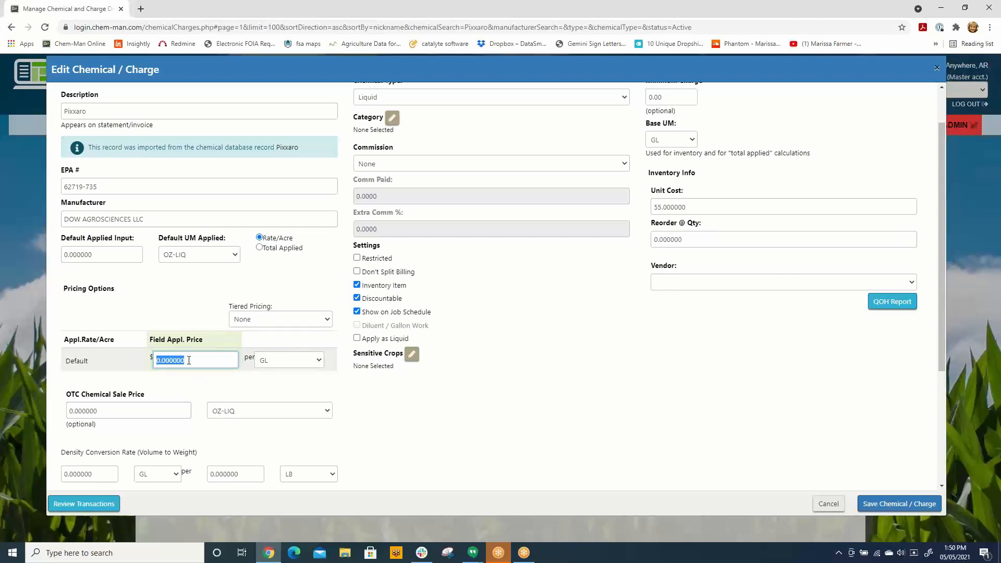
click(128, 413)
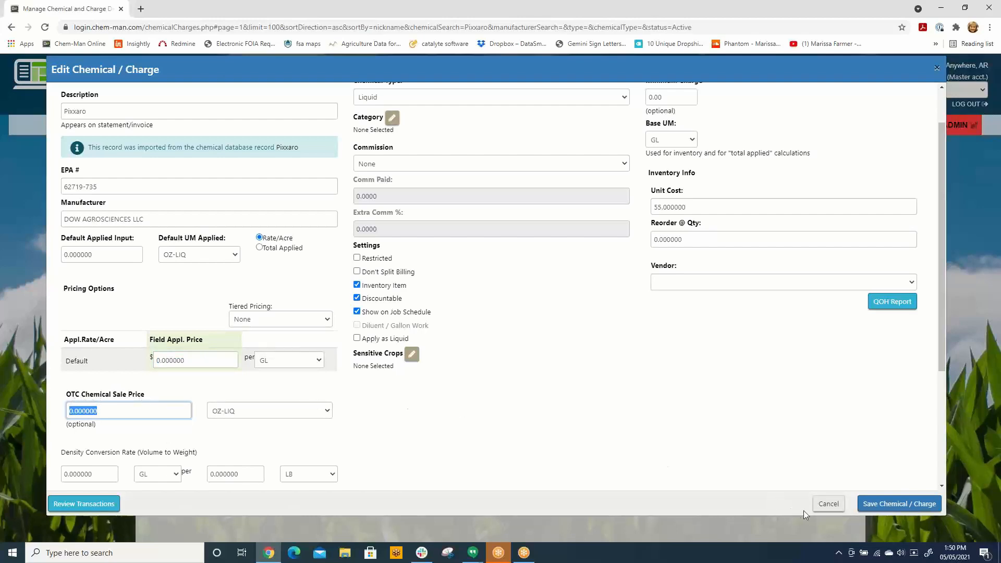
click(829, 504)
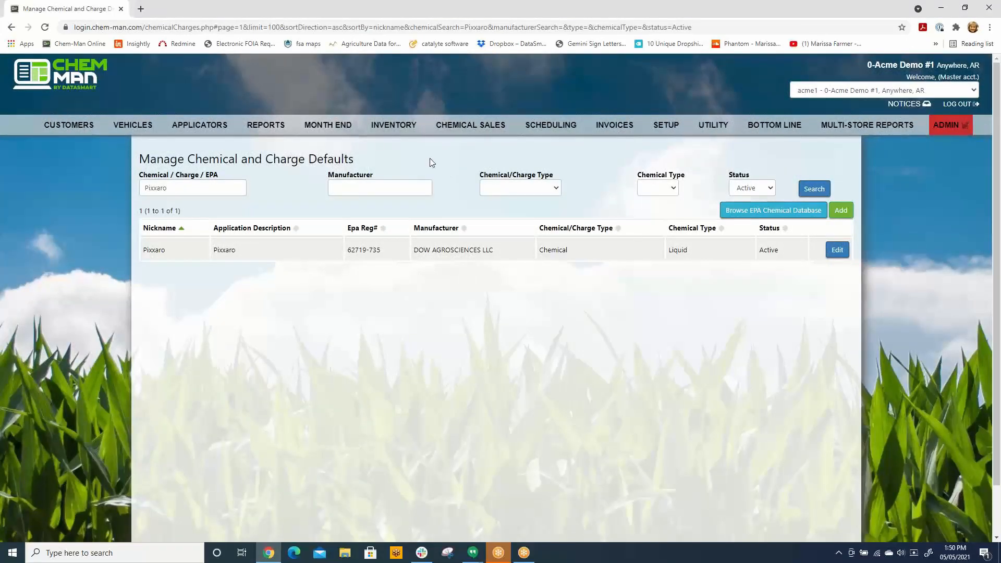
Step: Start an inventory addition with vendor CPS, reference number 235093 and chemical Pixxaro - 62719-735
mouse_move(395, 130)
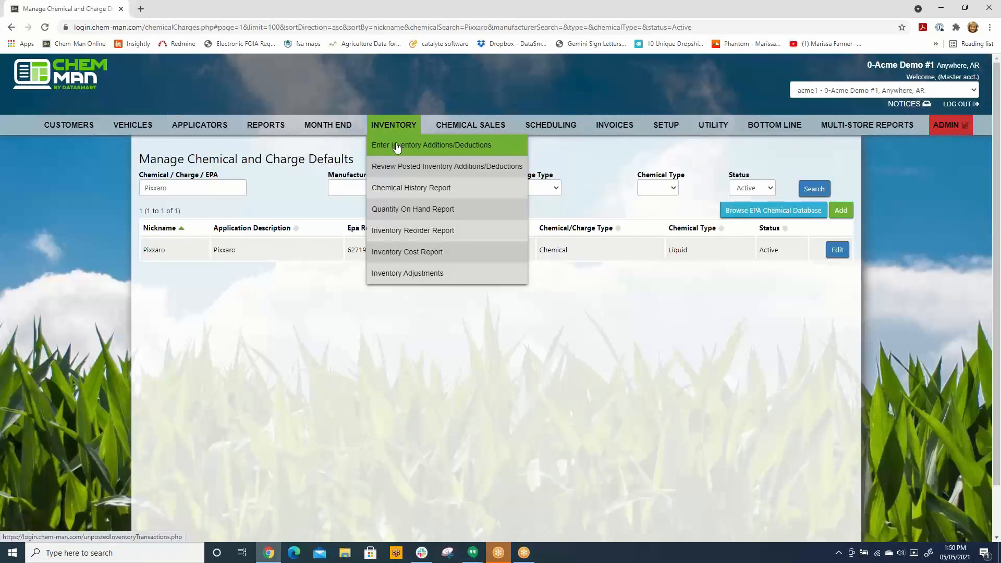
click(397, 146)
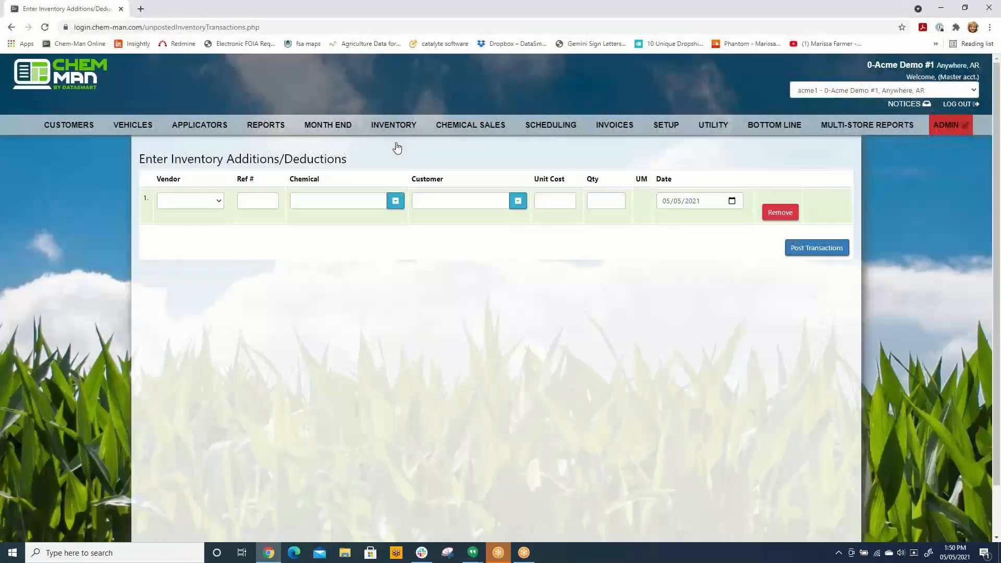
click(218, 203)
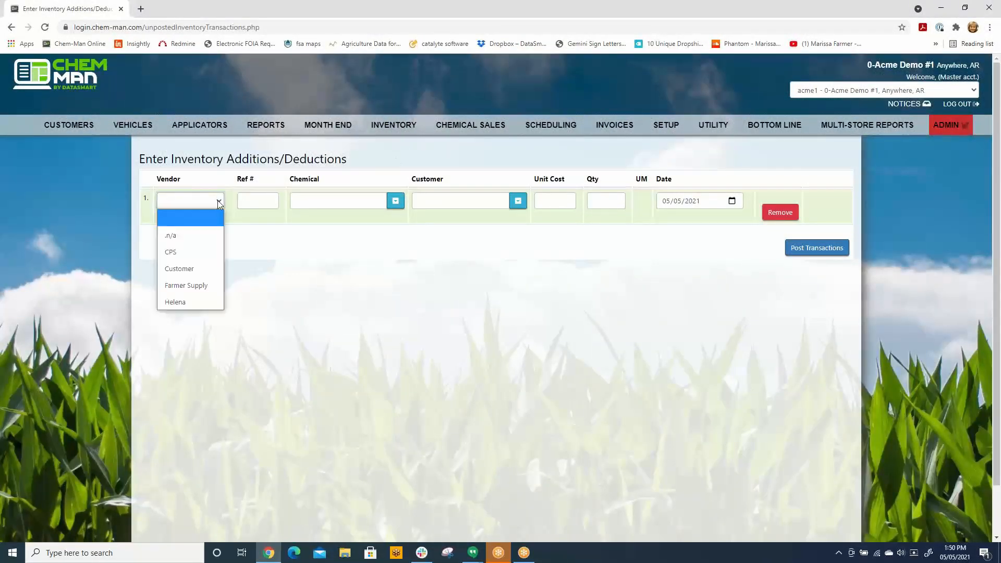
click(183, 253)
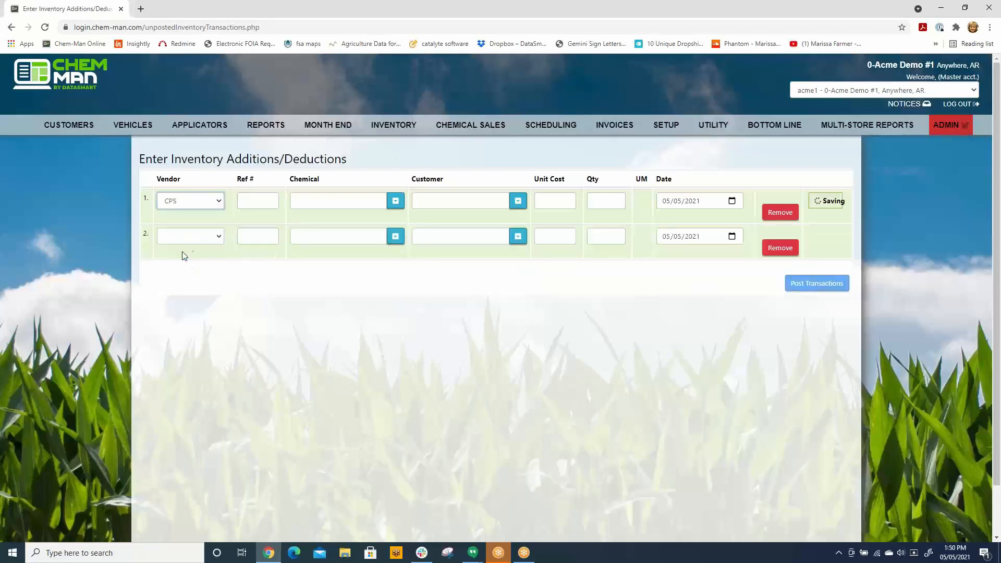
click(256, 203)
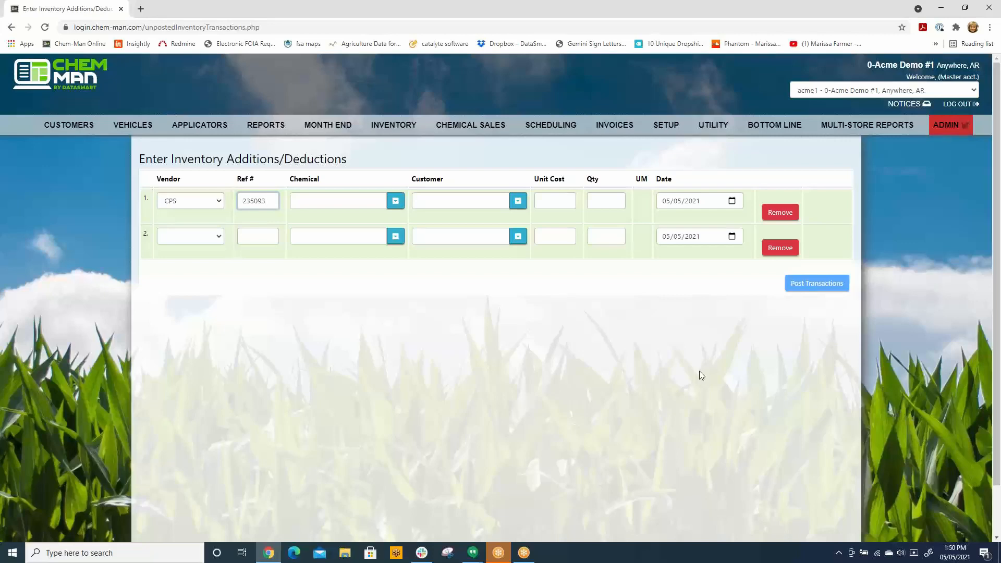
key(Tab)
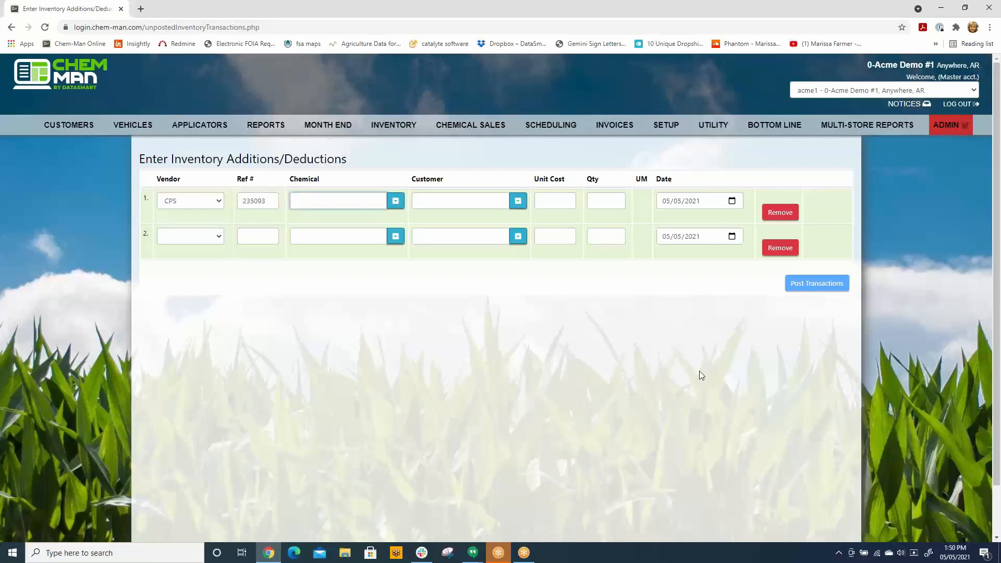
text(Pixxaro)
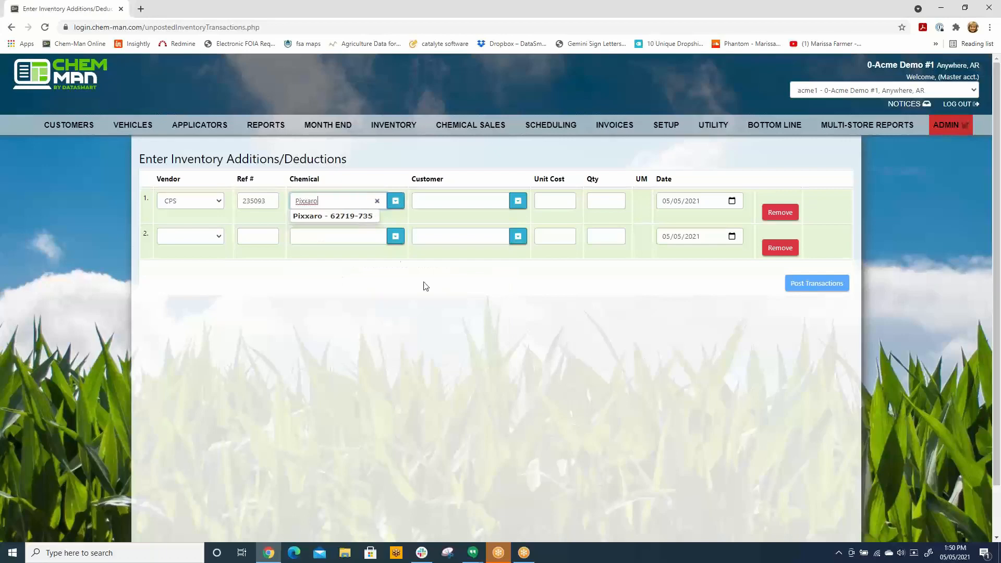
click(335, 217)
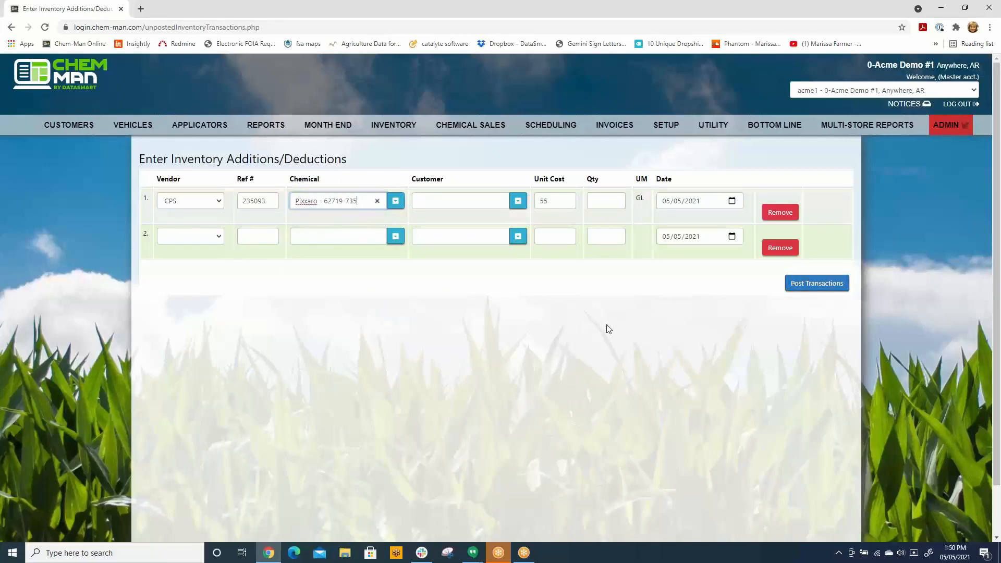
Step: Leave the customer blank, set the Pixxaro line's unit cost to 60 and quantity to 100, and keep the default date
key(Tab)
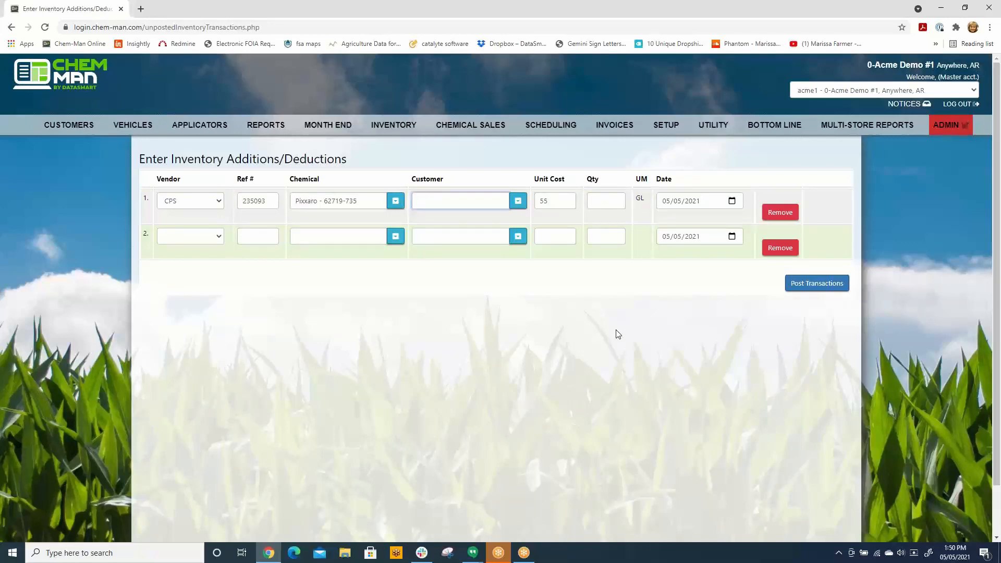
key(Tab)
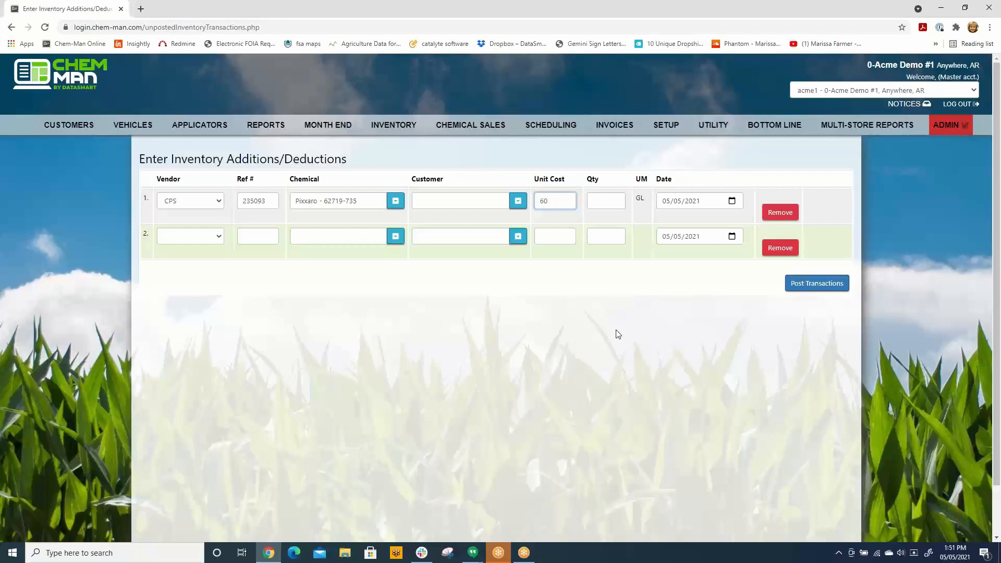
key(Tab)
key(Tab)
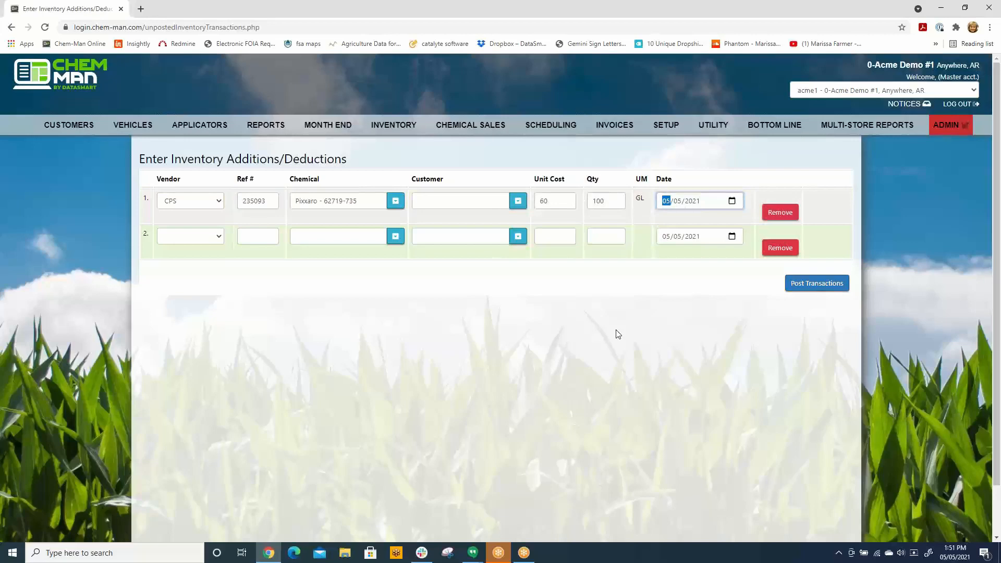
key(Tab)
key(Tab)
key(Tab)
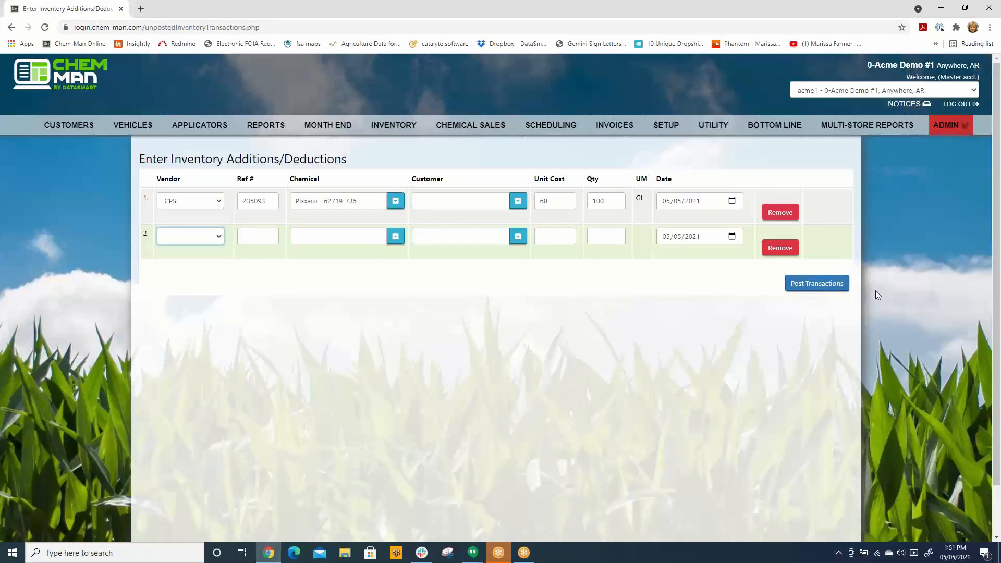
Step: Post the Pixxaro inventory transaction and open the review of posted inventory additions and deductions
click(819, 287)
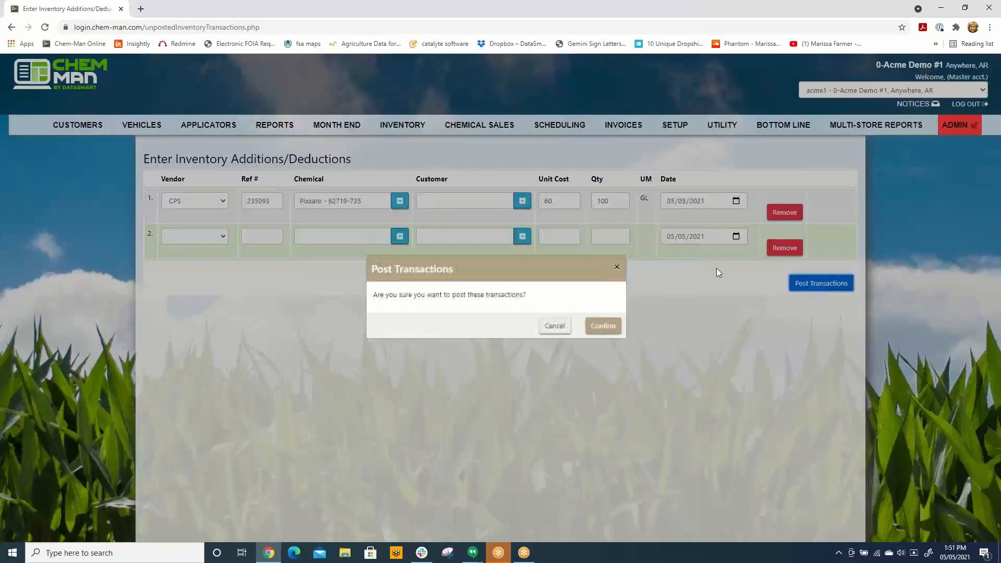
click(602, 326)
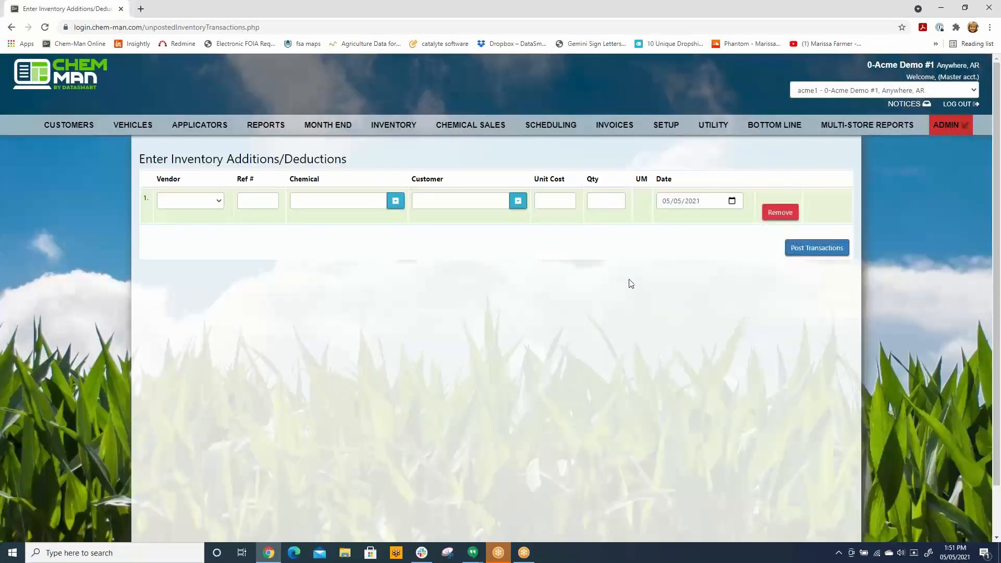
mouse_move(384, 125)
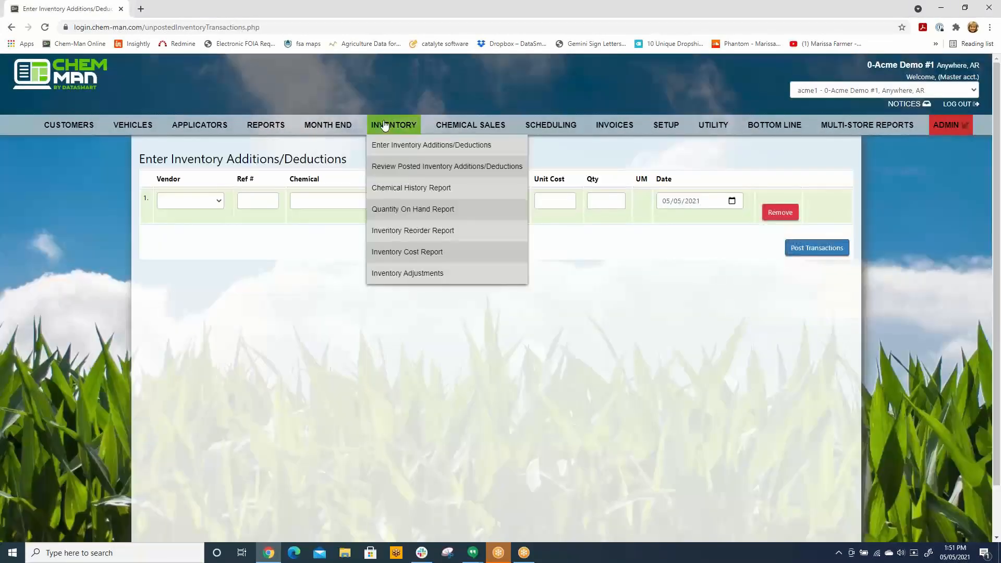
click(398, 166)
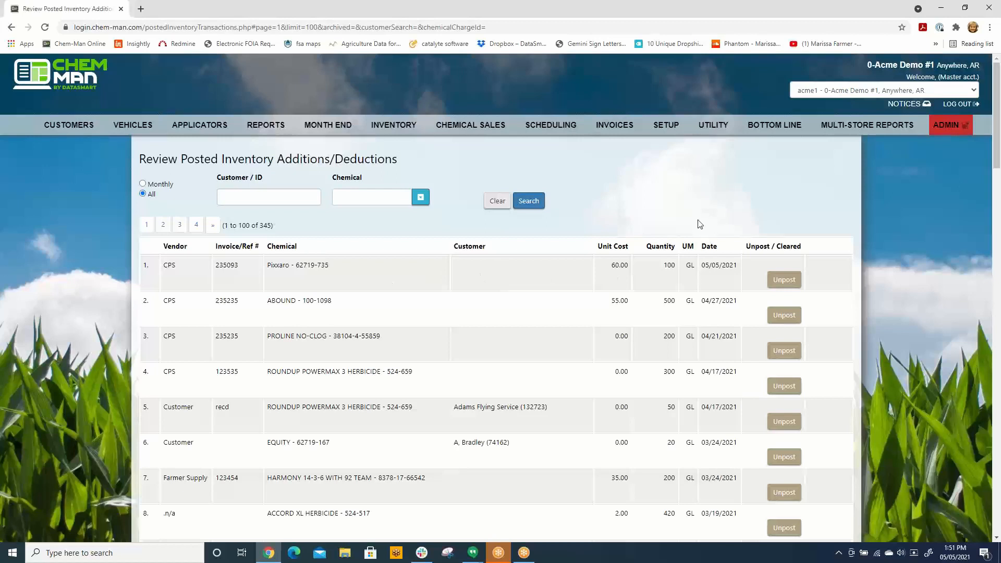
Step: Generate the Quantity on Hand Report grouped by vendor for all chemicals and check the CPS Pixxaro quantity
mouse_move(383, 128)
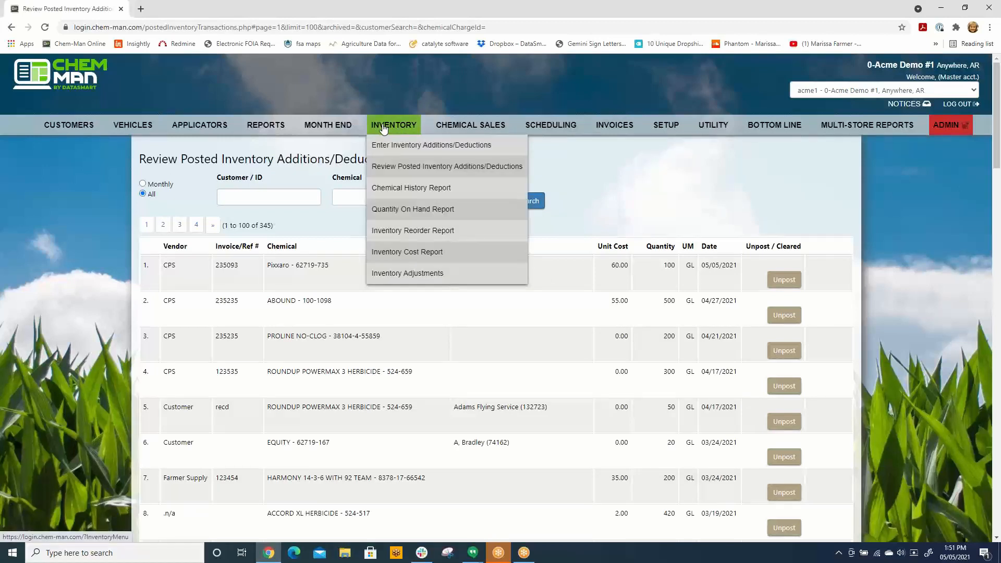
click(398, 210)
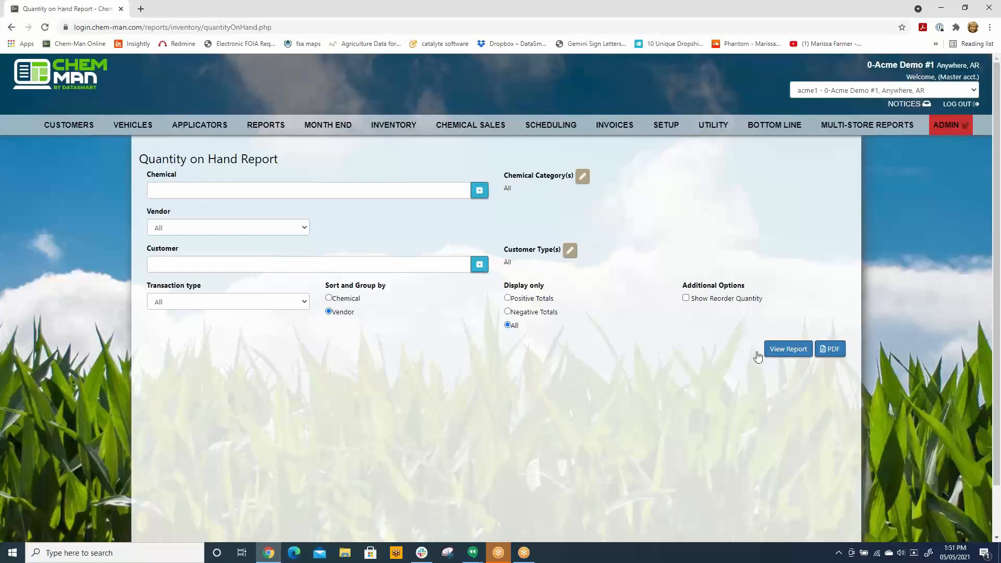
click(785, 350)
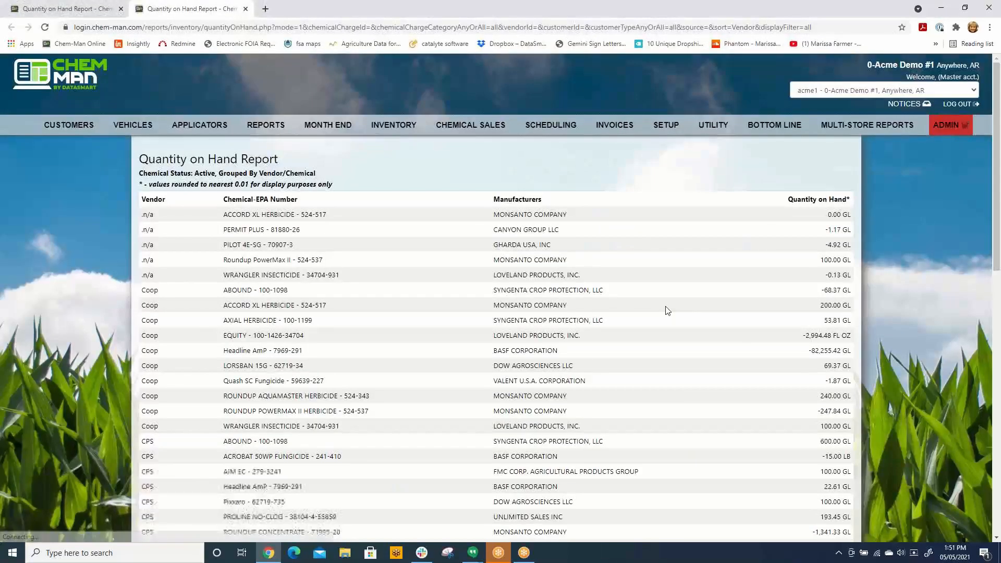
scroll(640, 308, down, 2)
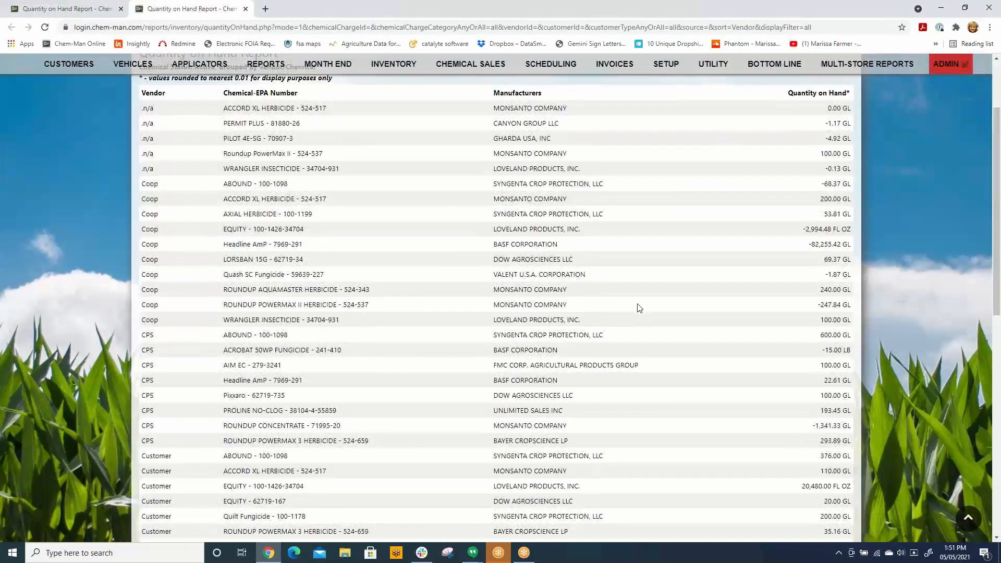
scroll(640, 308, down, 1)
scroll(638, 308, down, 2)
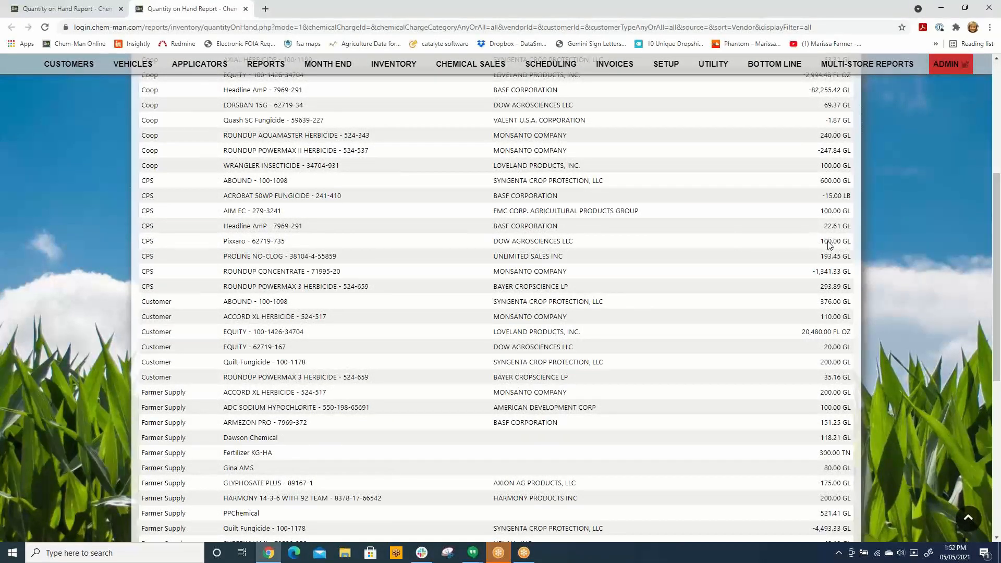
scroll(653, 254, up, 5)
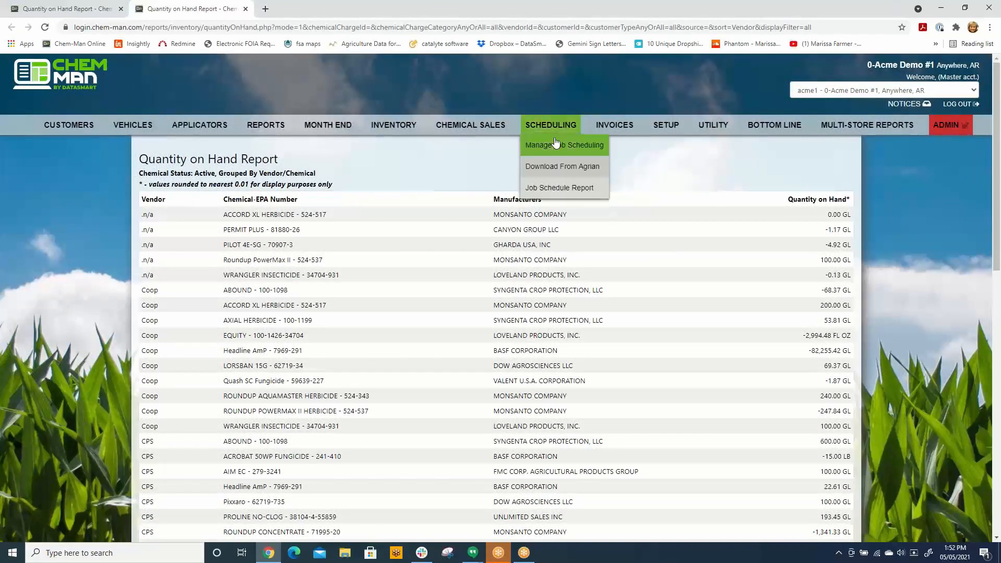
Step: Start a new job schedule and search the selectable locations for the customer Anderson Farms
click(552, 144)
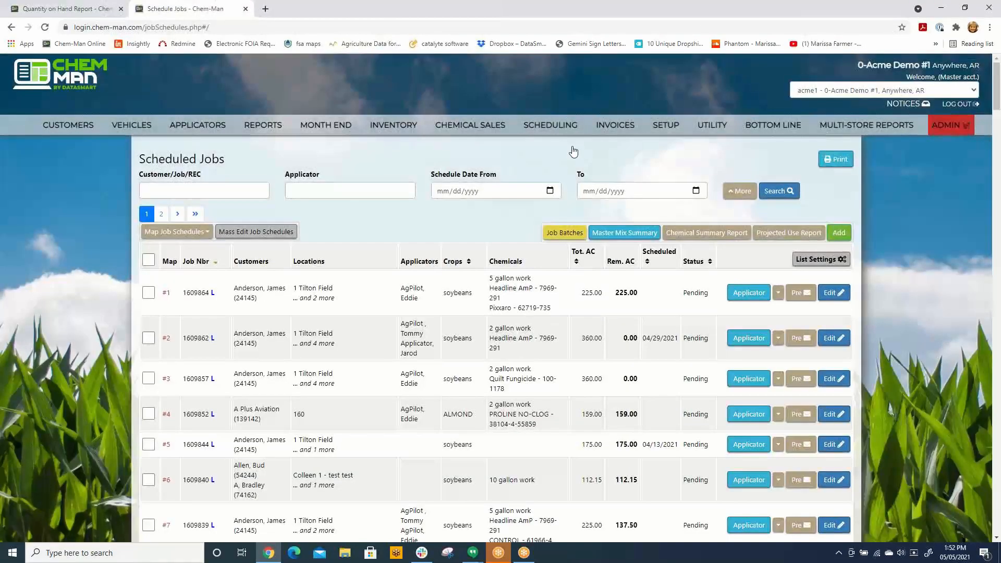
click(838, 235)
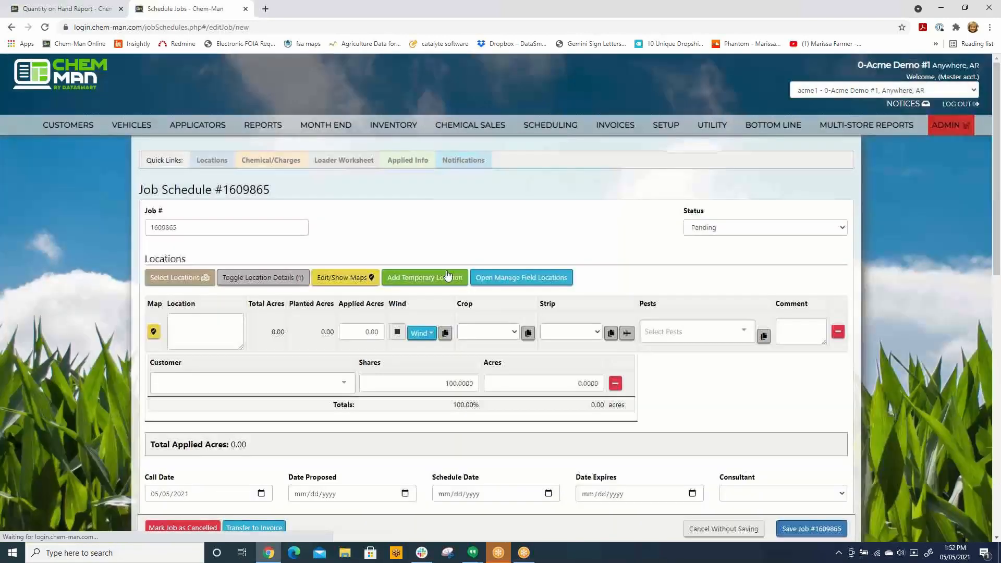
click(179, 279)
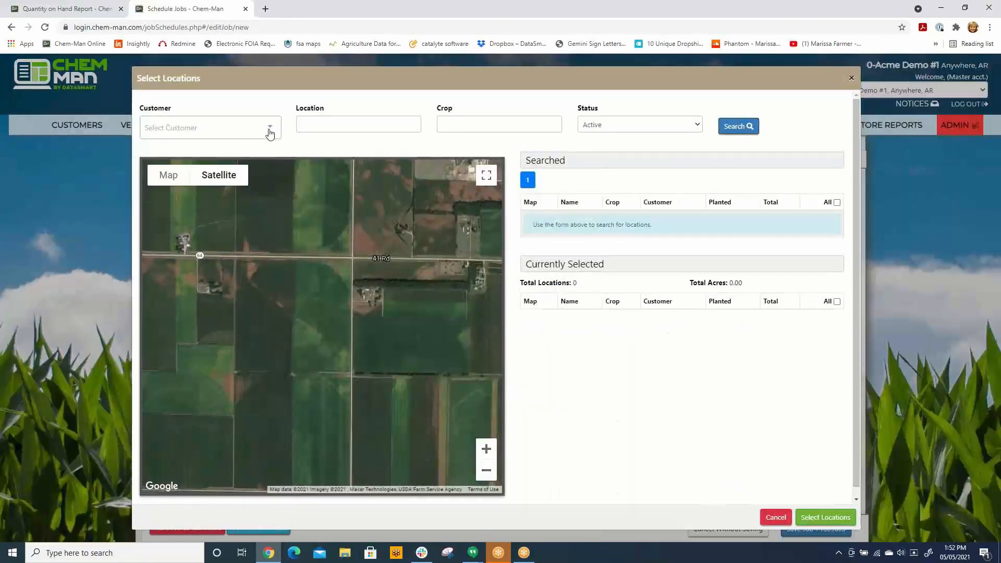
click(269, 128)
text(ander)
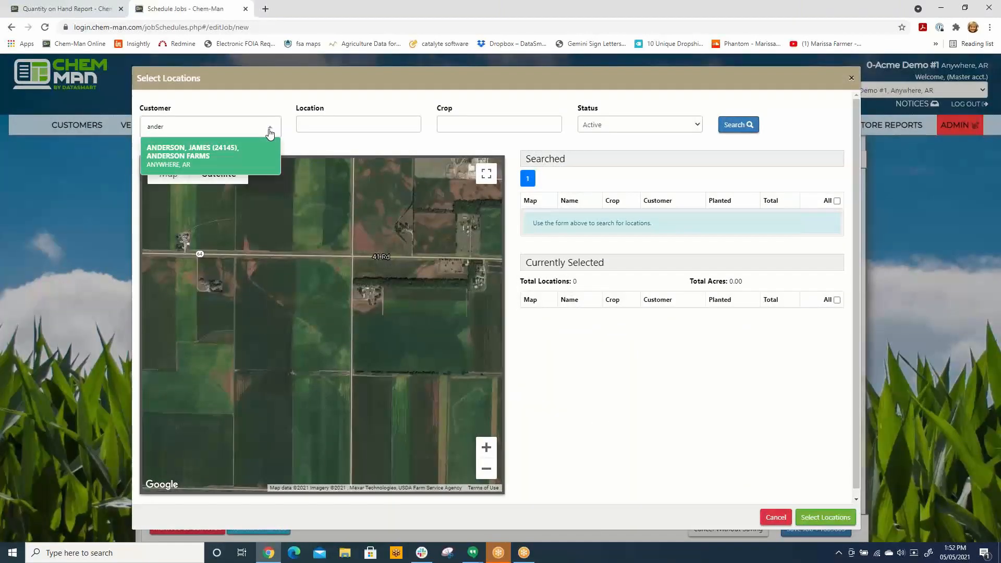
click(197, 151)
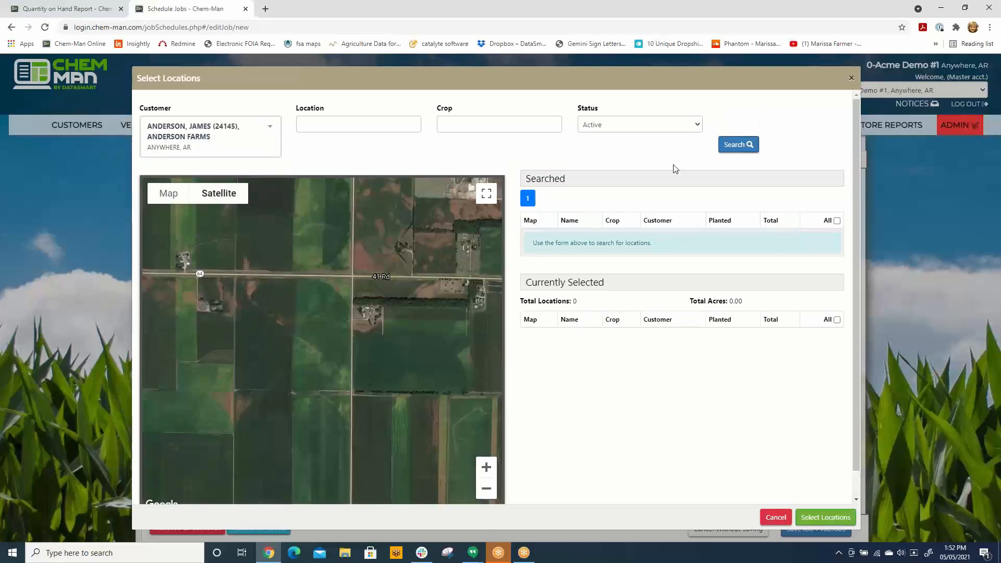
click(738, 145)
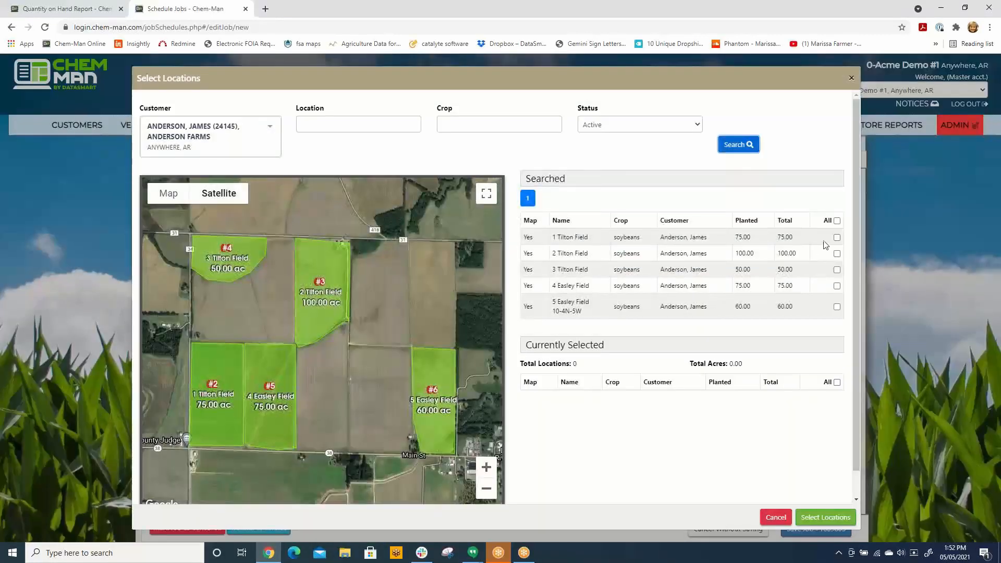
Step: Select 1 Tilton Field, 2 Tilton Field and 3 Tilton Field as the job's locations
click(837, 237)
click(837, 254)
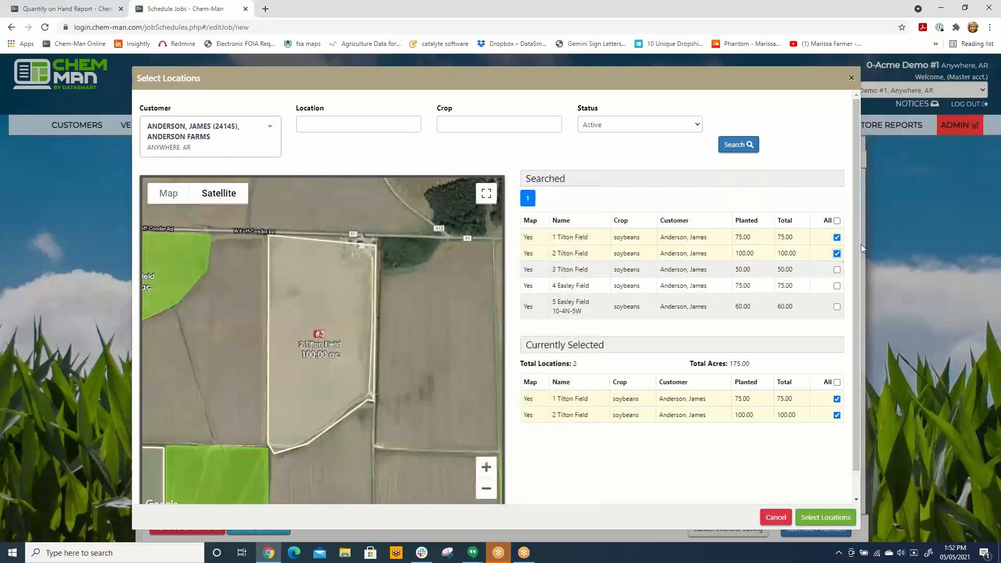
click(167, 260)
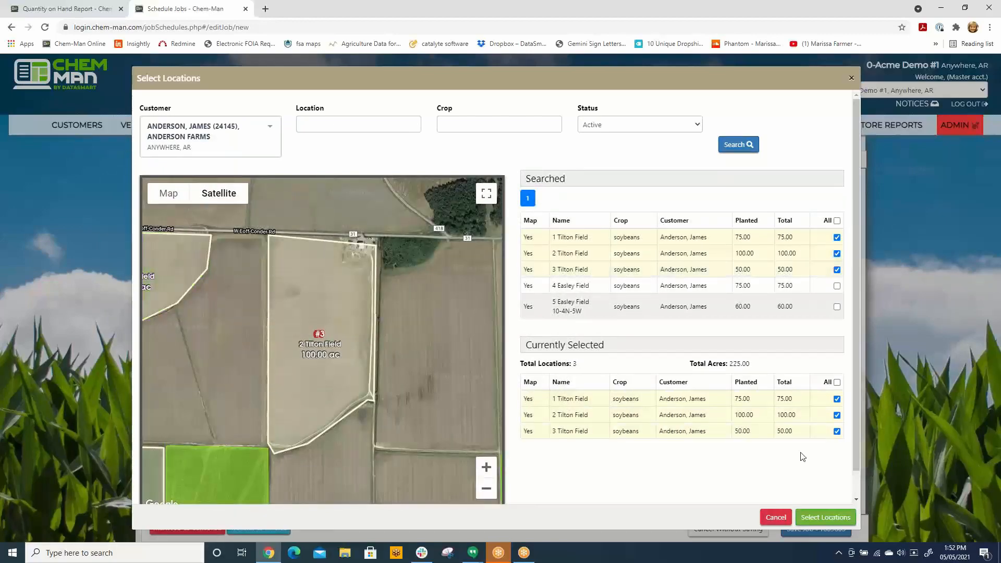
click(833, 519)
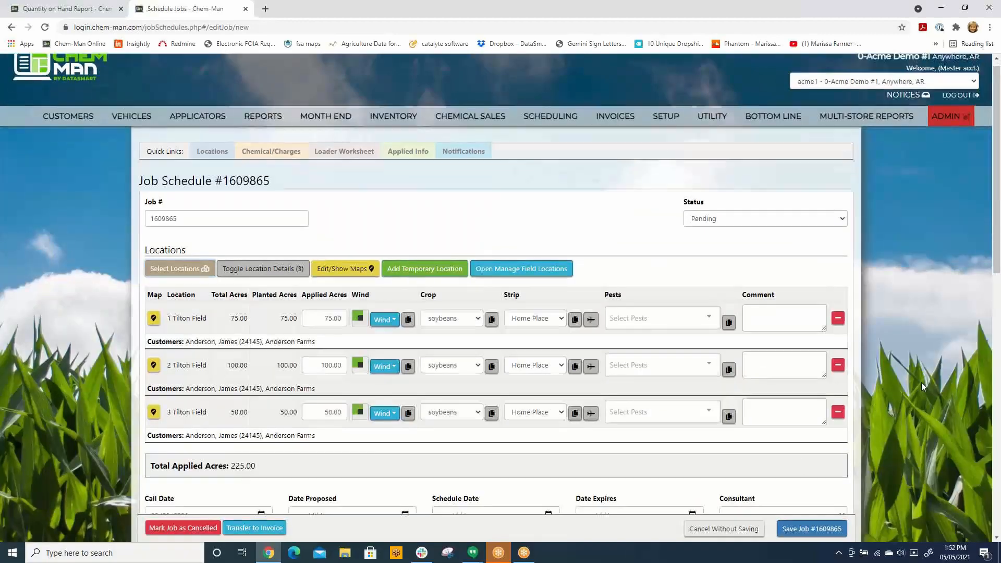
Step: Add the 5 Gallon Work charge to the job's chemicals and charges
scroll(922, 383, down, 3)
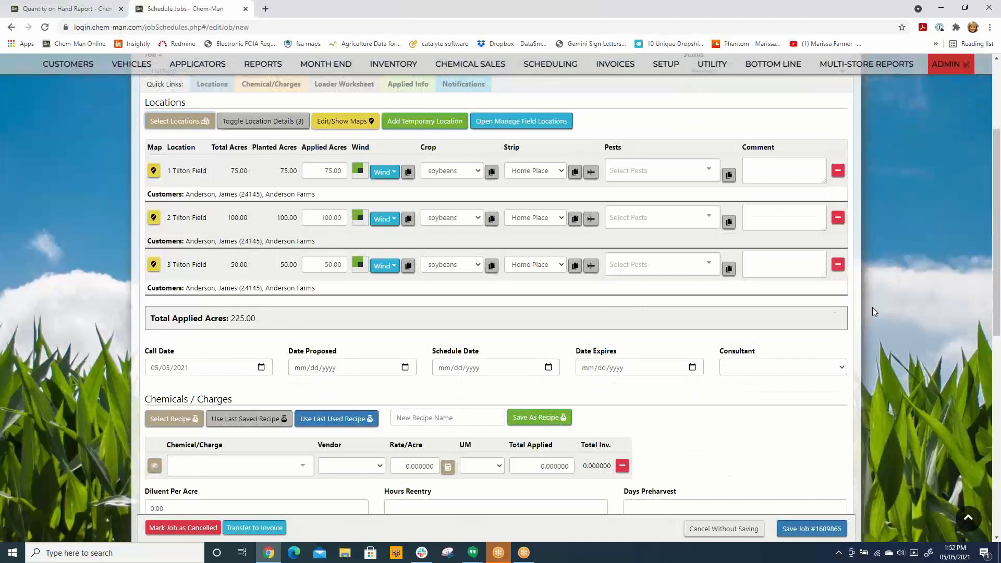
scroll(445, 245, down, 5)
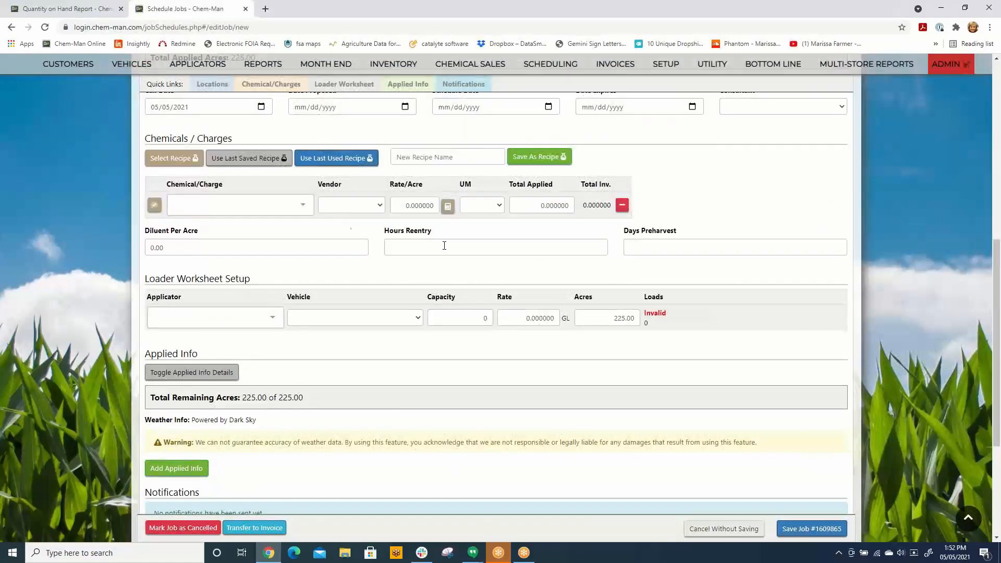
click(301, 206)
text(5 ga)
key(Return)
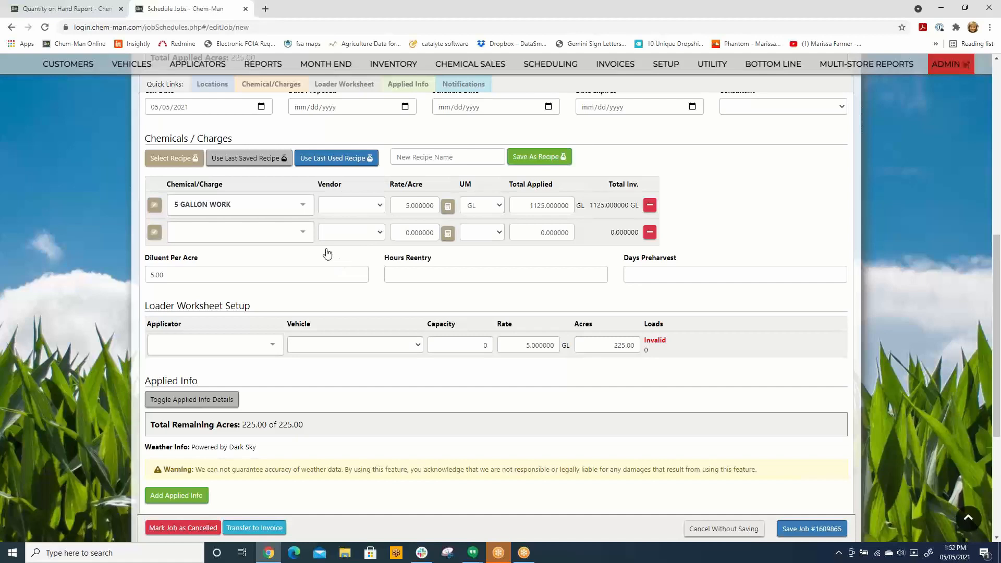
Step: Add Headline Amp - 7969-291 to the job, keep its default vendor and set the rate per acre to 1.5 FL OZ
click(291, 233)
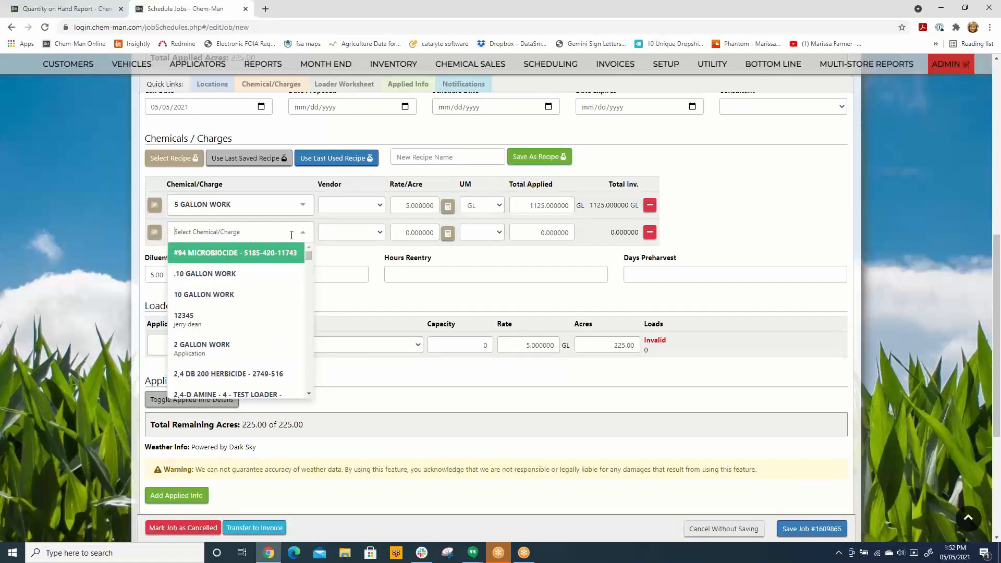
text(headl)
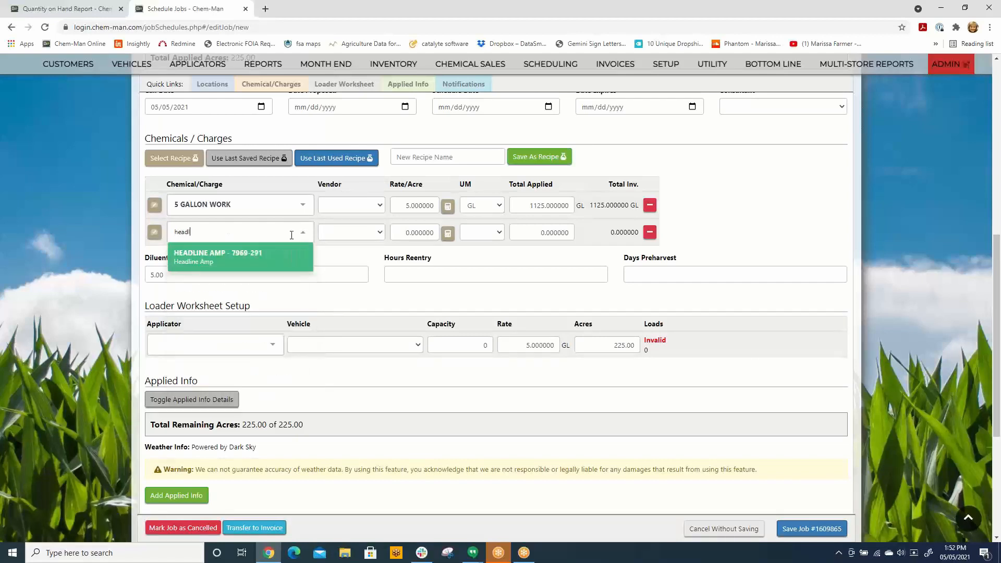
key(Return)
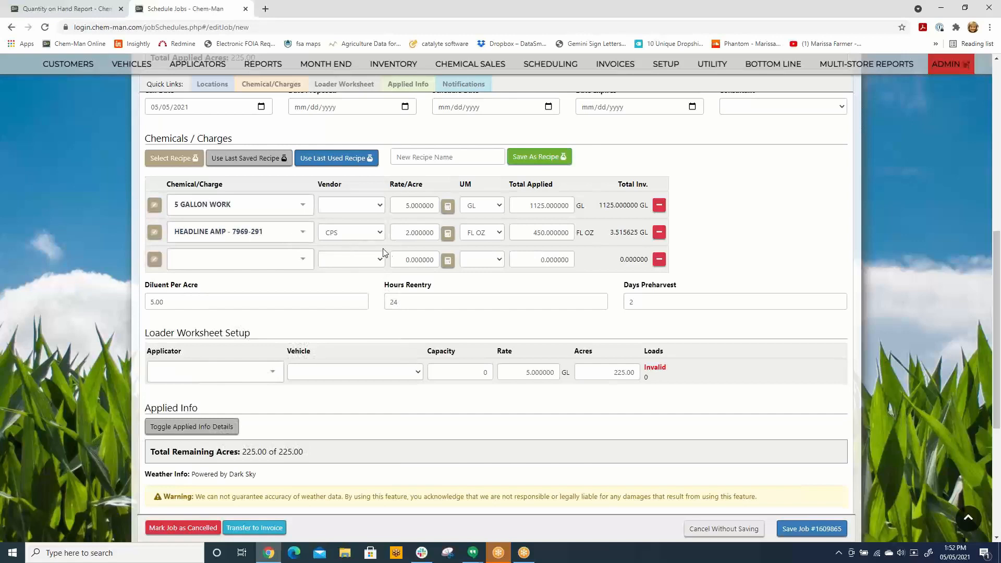
key(Tab)
key(Tab)
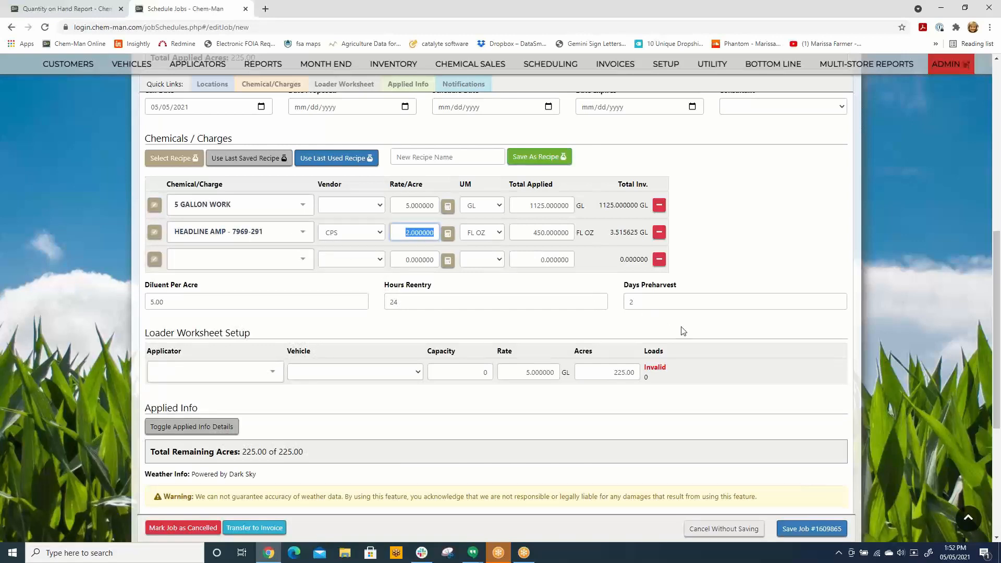
text(1.5)
key(Tab)
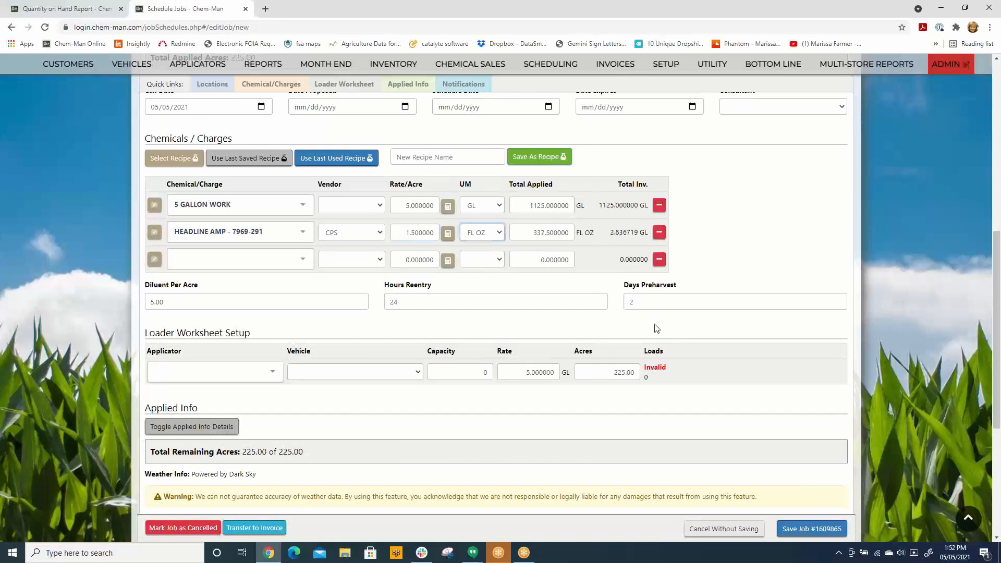
Step: Add Pixxaro - 62719-735 to the job with vendor CPS and a rate of 0.2 FL OZ per acre
click(299, 265)
click(299, 263)
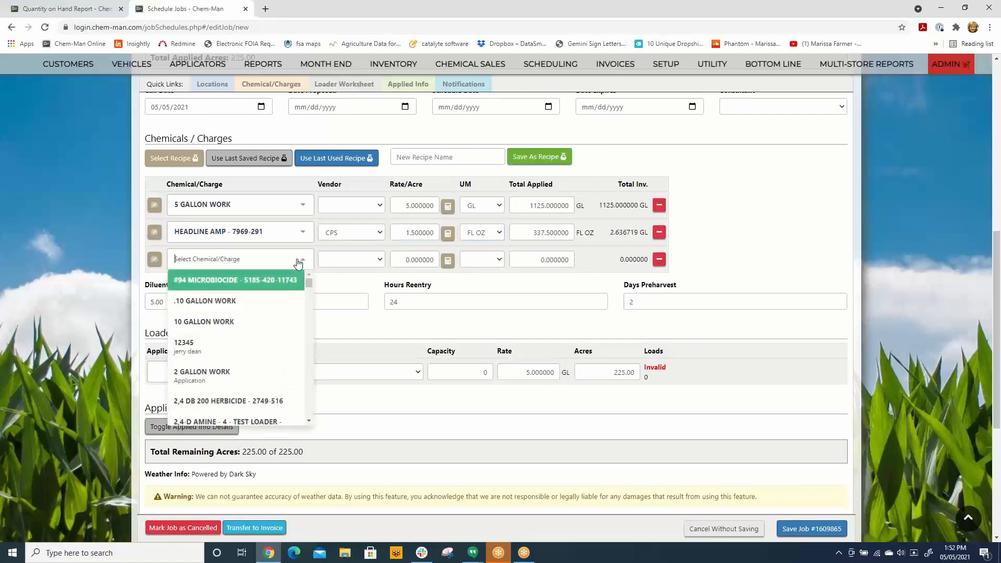
text(Pixxaro)
key(Return)
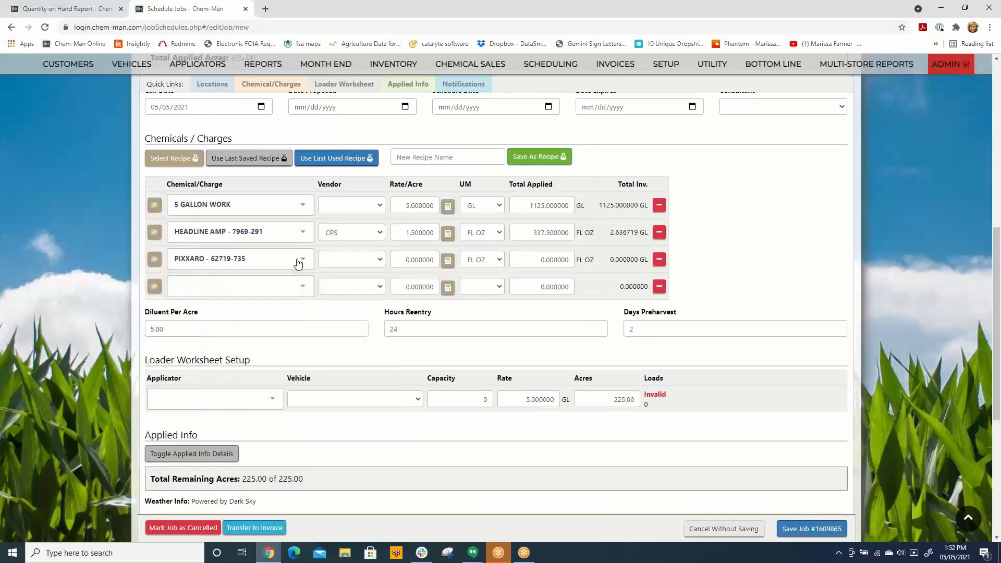
click(379, 260)
click(343, 327)
key(Tab)
text(.2)
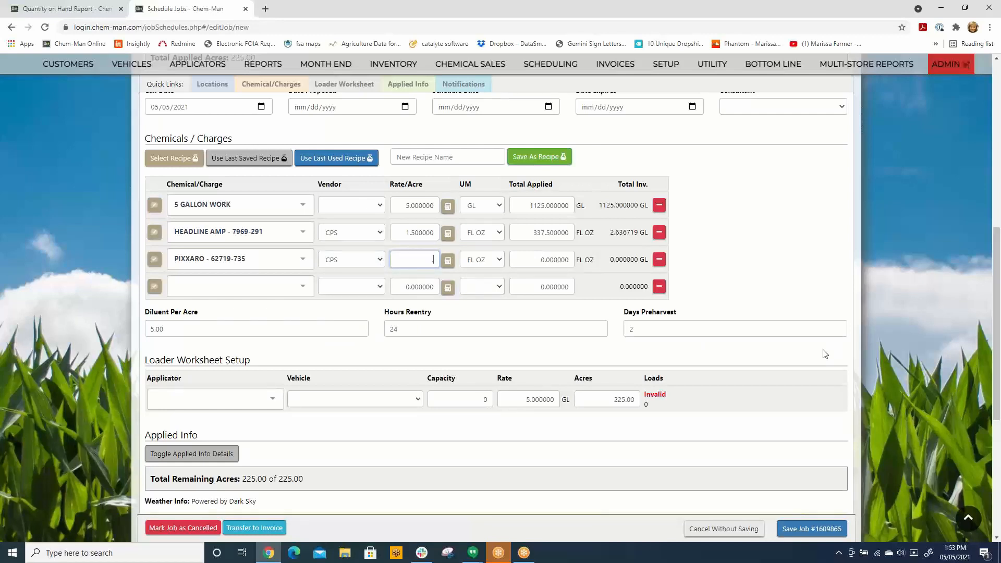
key(Tab)
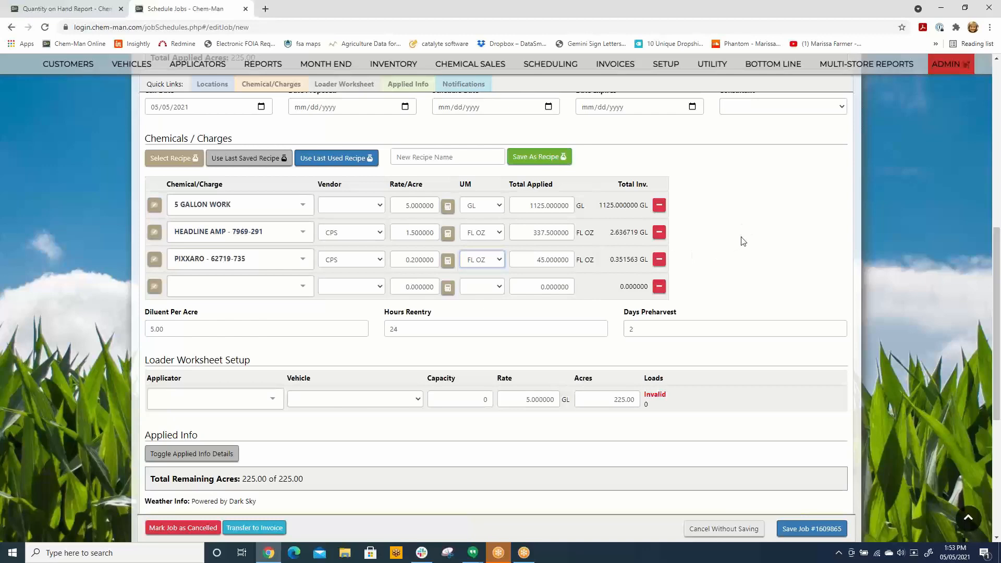
Step: Assign the first listed applicator in the loader worksheet setup and save the job
scroll(279, 293, down, 2)
click(274, 295)
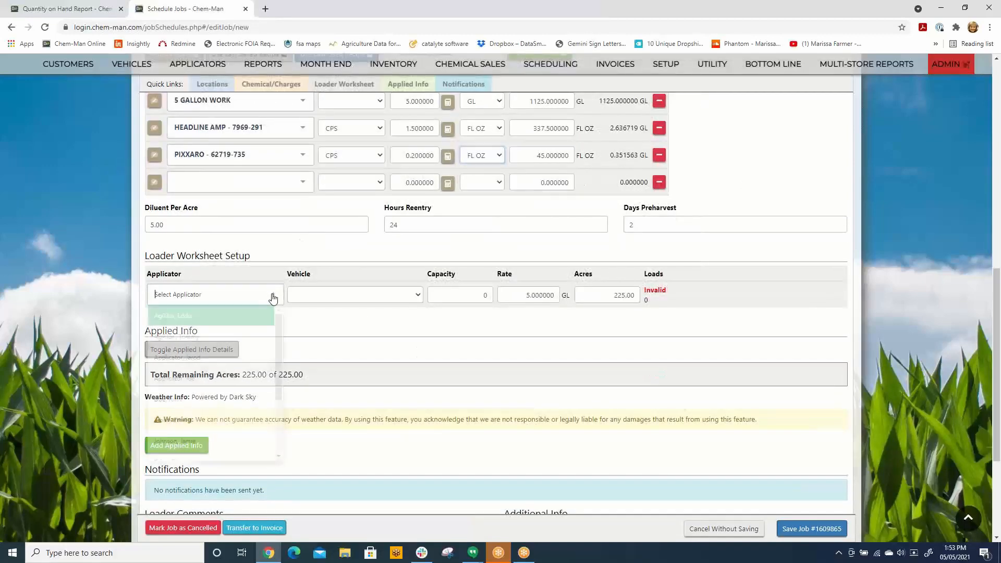
click(200, 316)
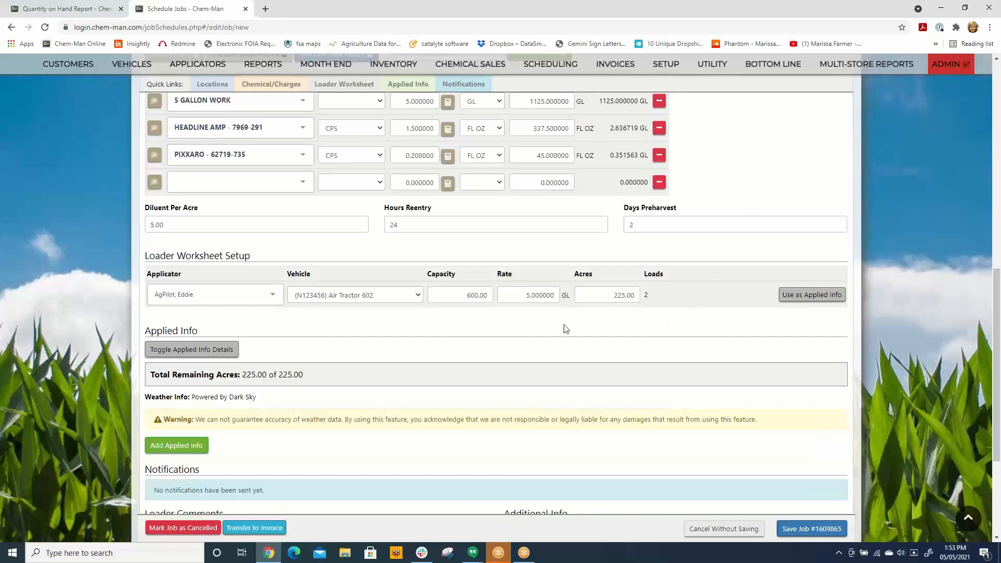
click(810, 530)
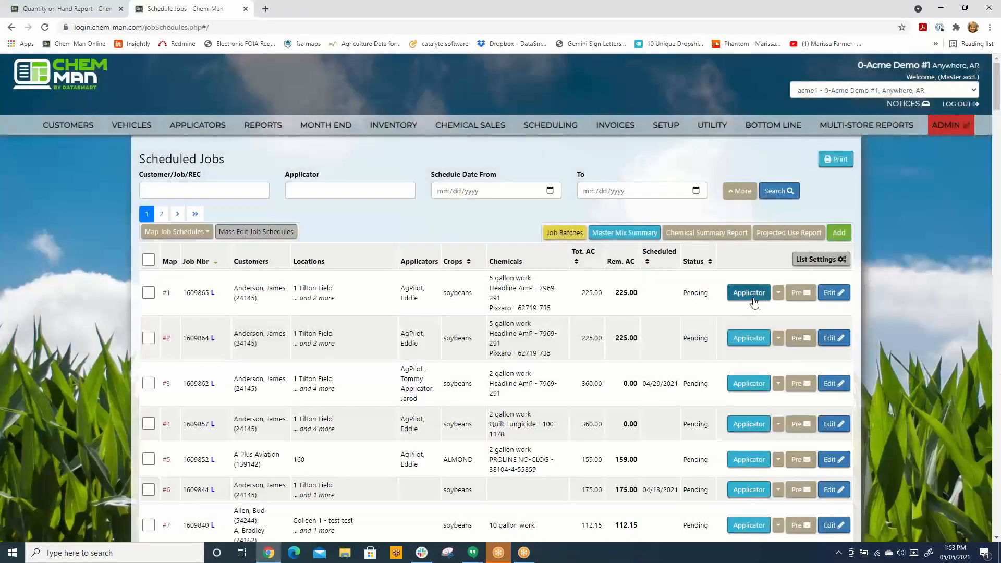
Step: Reopen the new job and add applied info with the first listed applicator and application date 05/05/2021
click(833, 293)
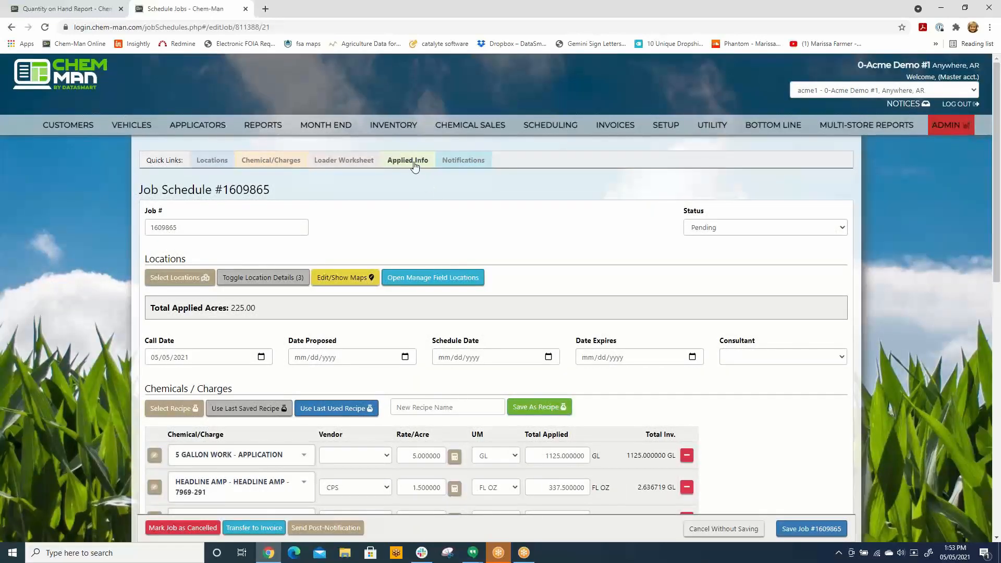
click(413, 163)
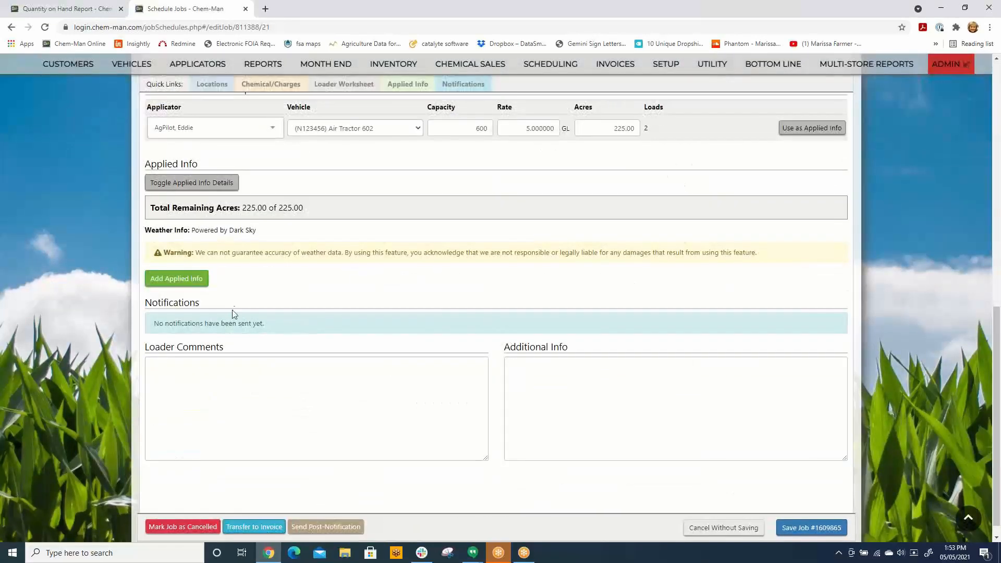
click(181, 283)
click(242, 335)
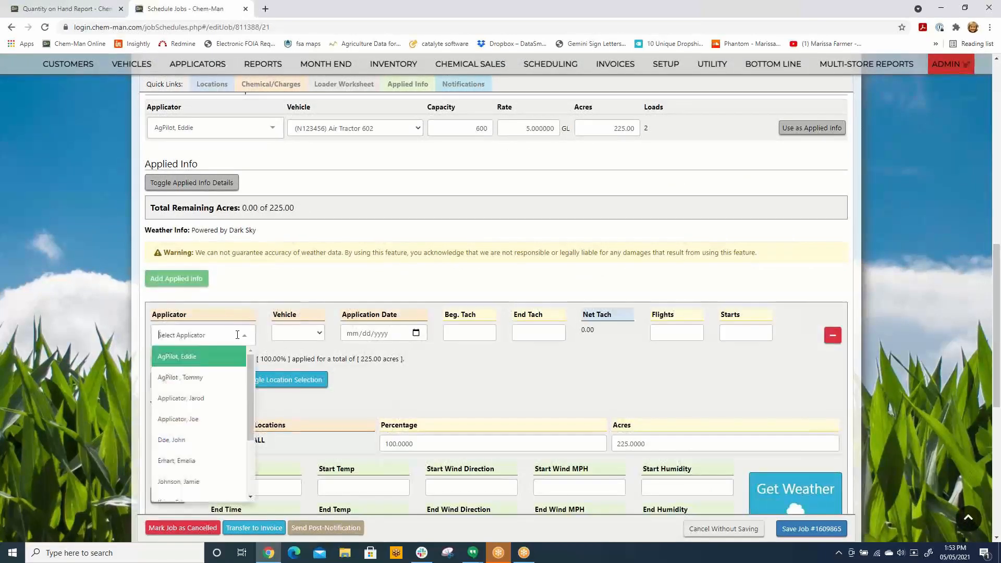
click(211, 358)
click(416, 333)
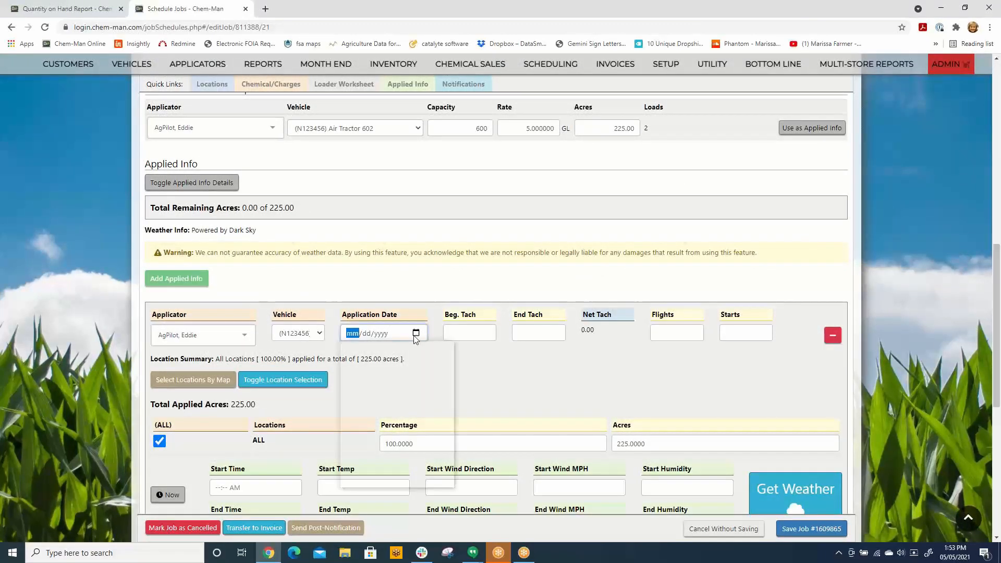
click(397, 401)
Step: Set the application's start time to 08:00 AM and end time to 09:30 AM, and retrieve the weather data
scroll(543, 382, down, 2)
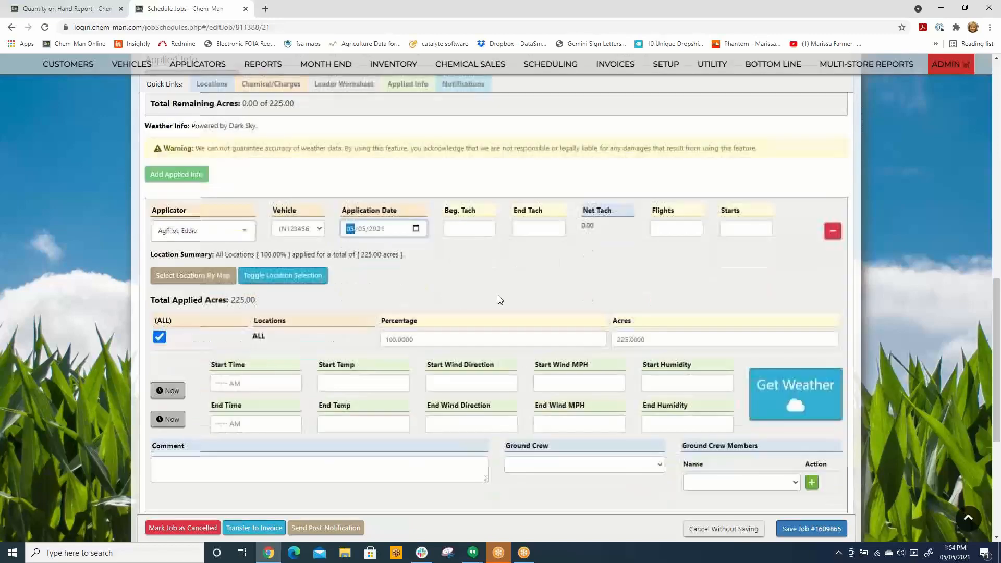
scroll(365, 303, down, 2)
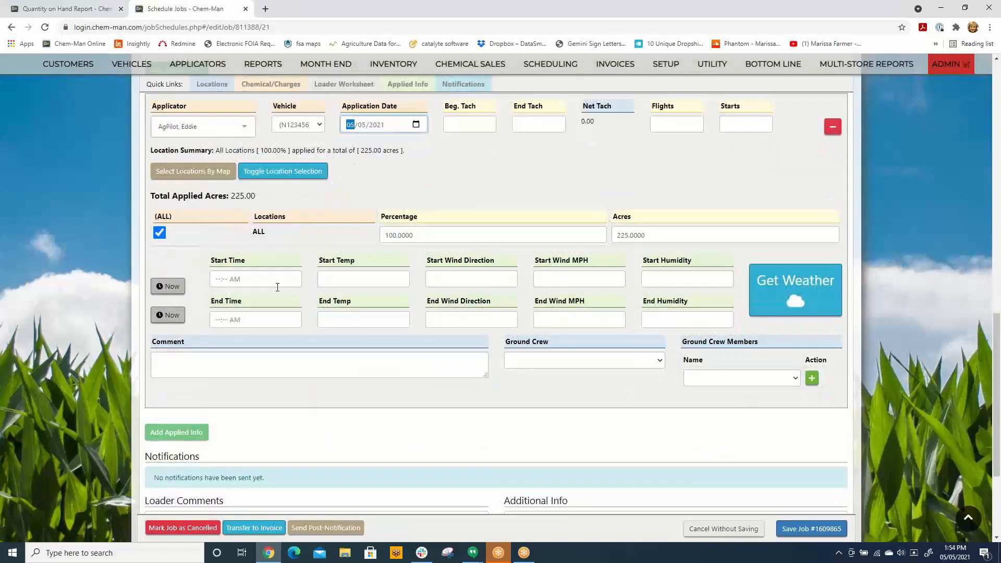
click(216, 279)
text(08:00 AM)
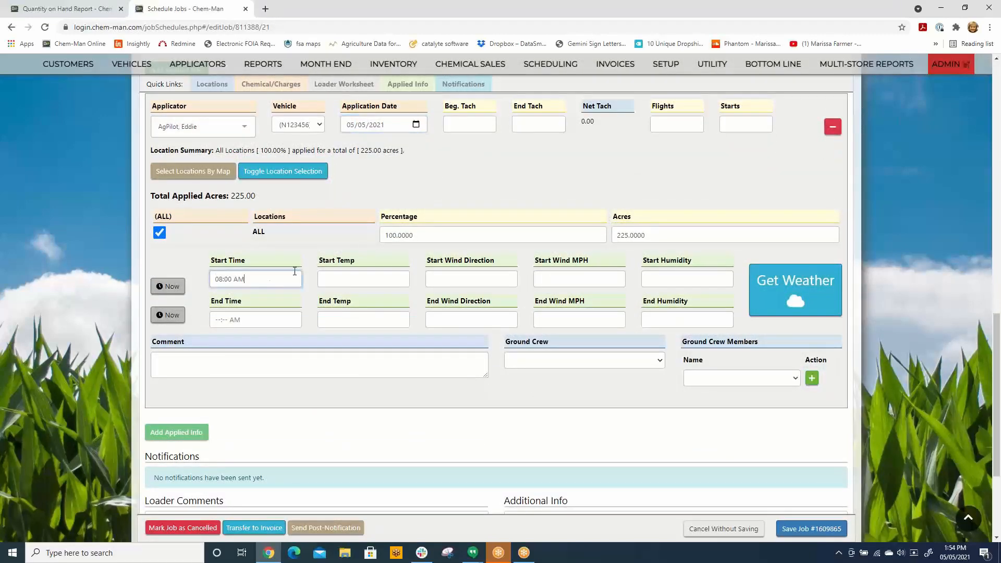
key(Tab)
text(0930)
scroll(719, 425, up, 3)
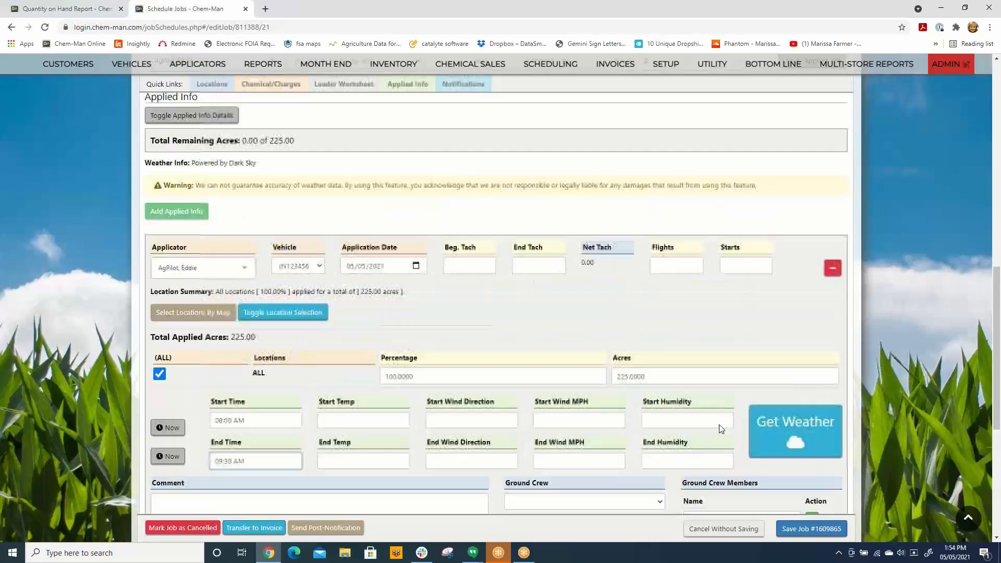
click(786, 439)
scroll(918, 430, down, 4)
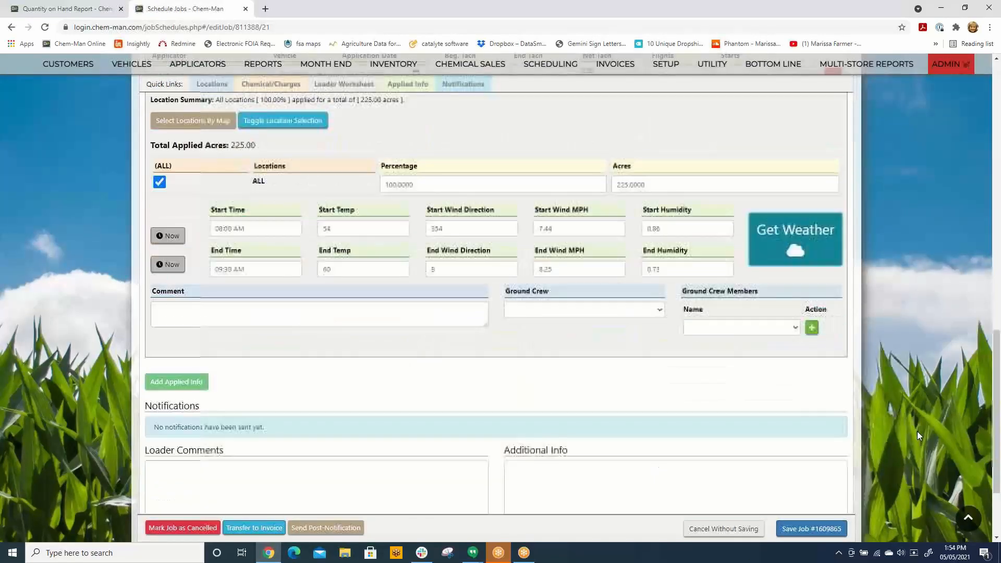
Step: Transfer the completed job to an invoice and confirm the transfer
click(258, 527)
click(603, 332)
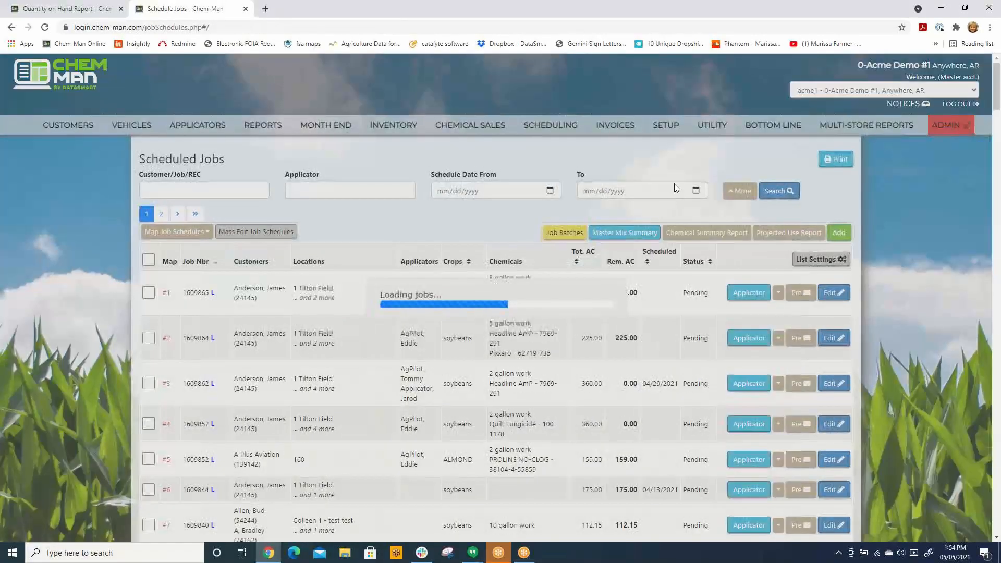
mouse_move(629, 125)
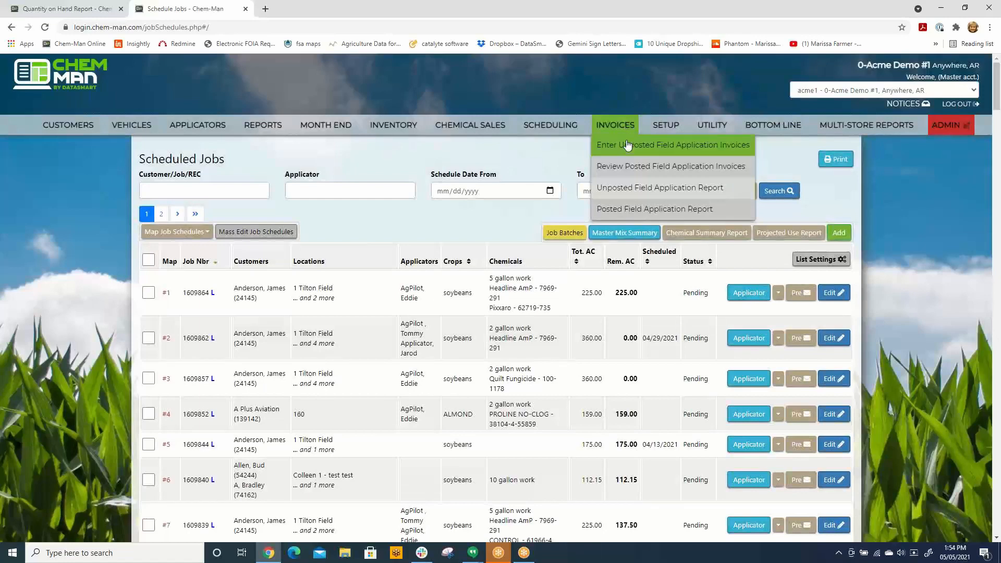
Step: Open the unposted field application invoices, select the 05/05/2021 invoice containing Pixxaro, and post it
click(631, 143)
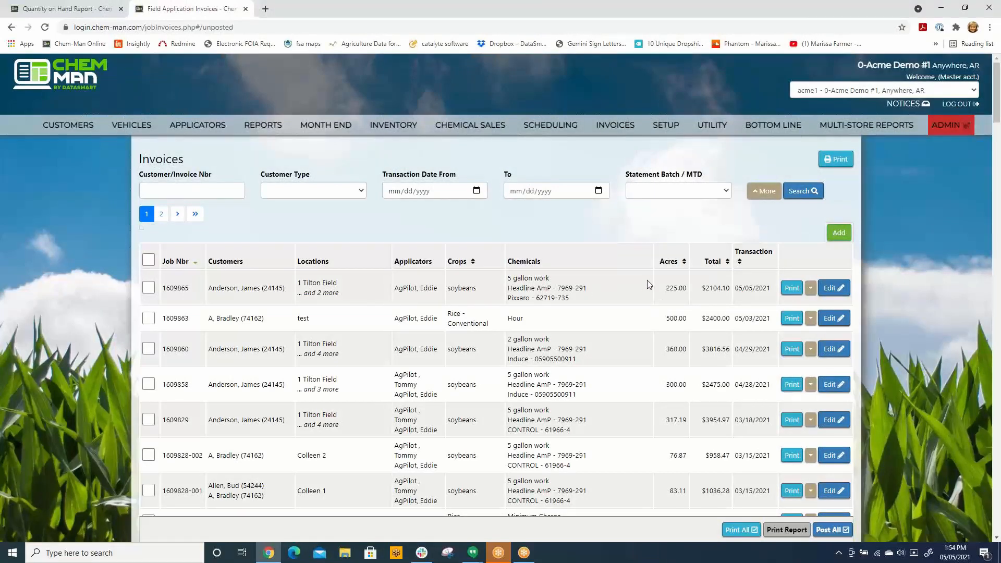
click(149, 288)
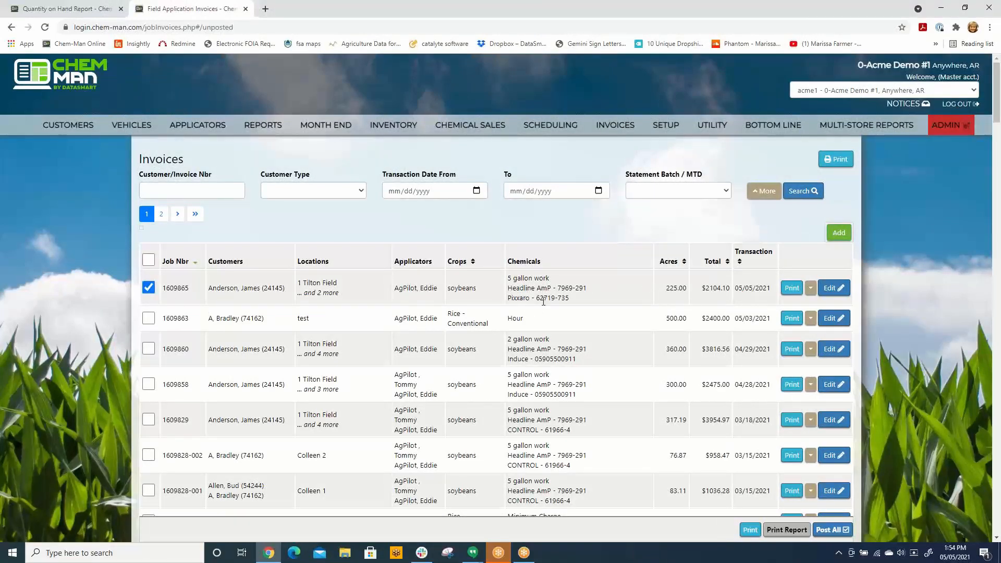
click(833, 530)
click(598, 329)
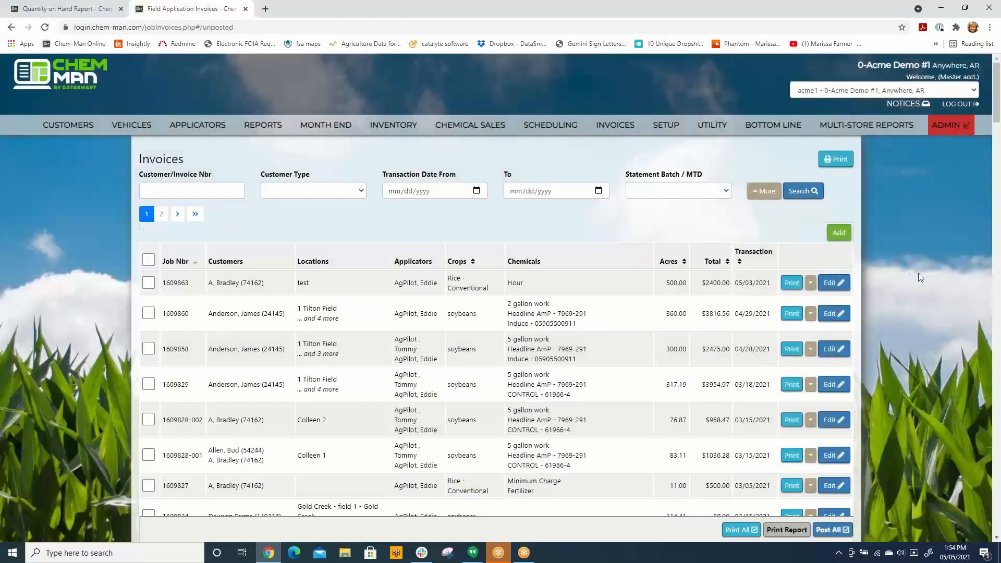
Step: Run the Quantity on Hand Report for all chemicals, grouped by vendor, and check the quantity listed for Pixxaro under CPS
mouse_move(386, 134)
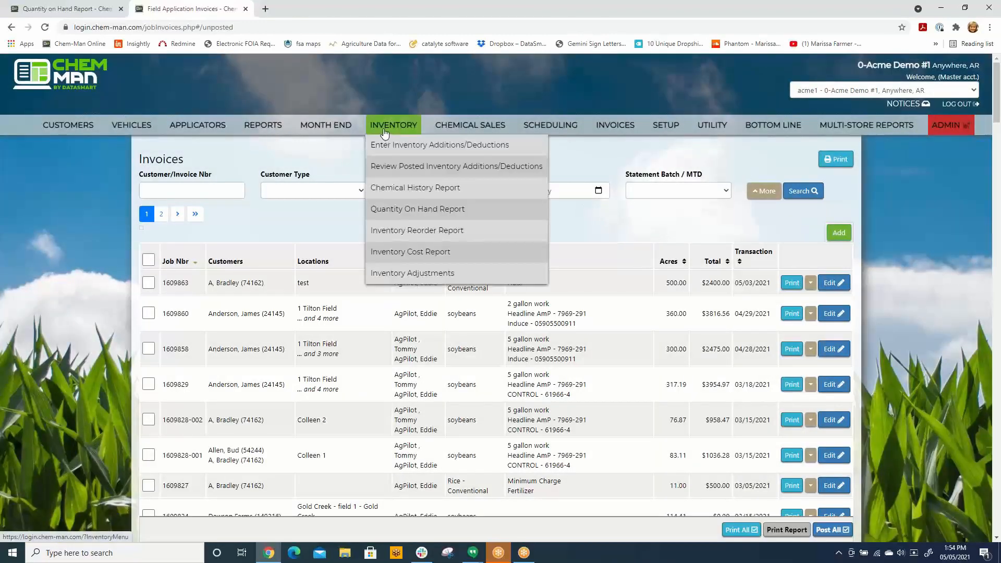
click(395, 208)
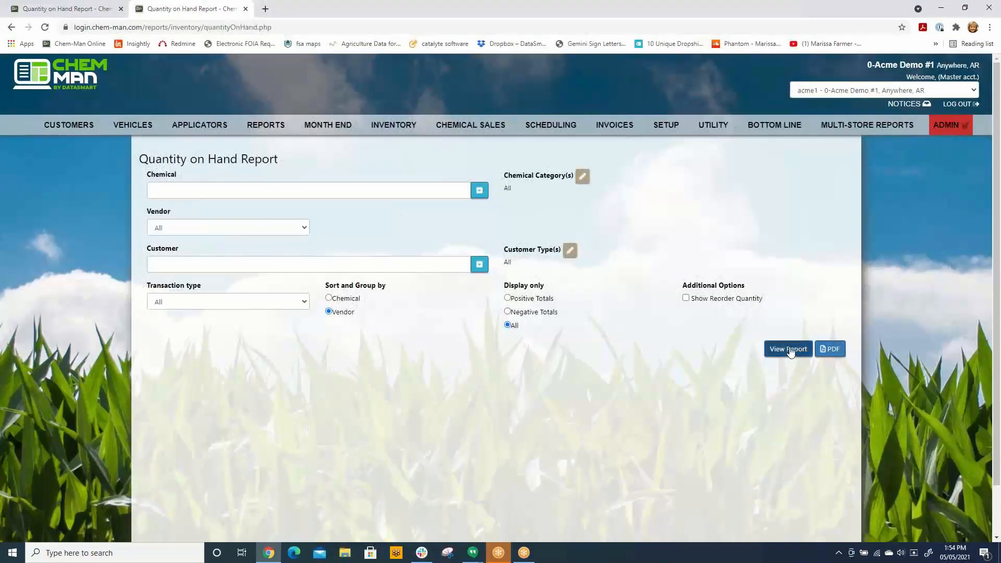
click(791, 352)
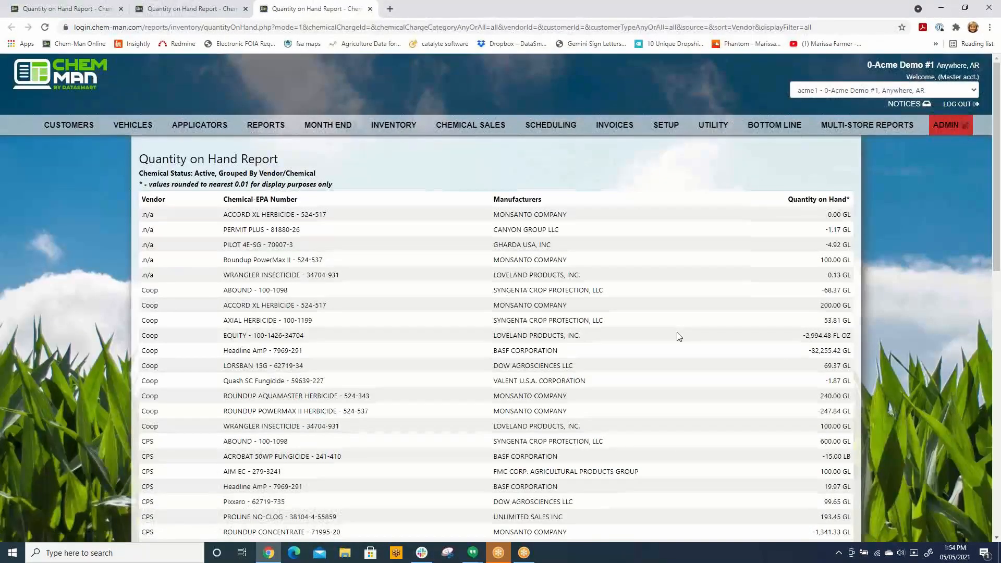
scroll(677, 337, down, 4)
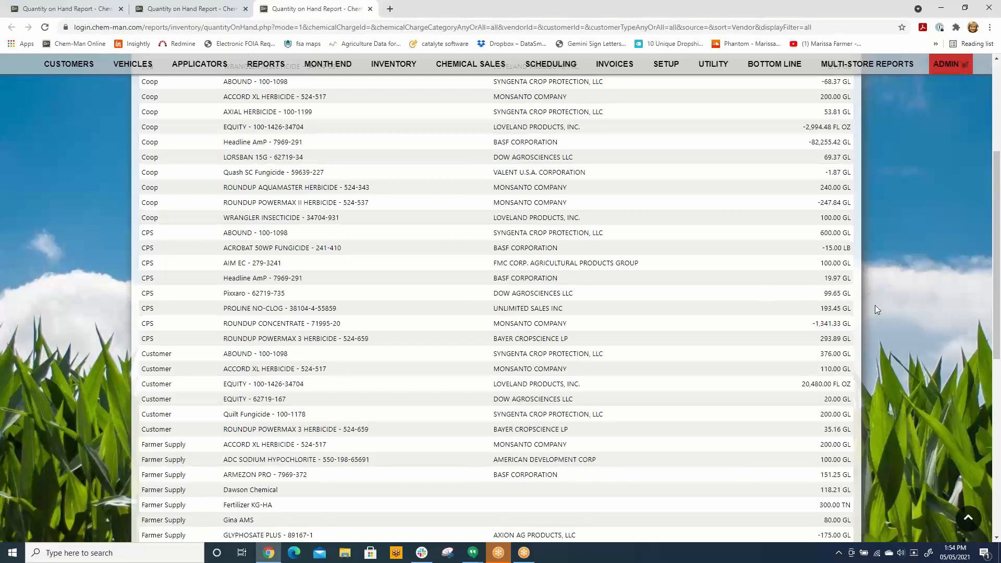
scroll(882, 317, up, 4)
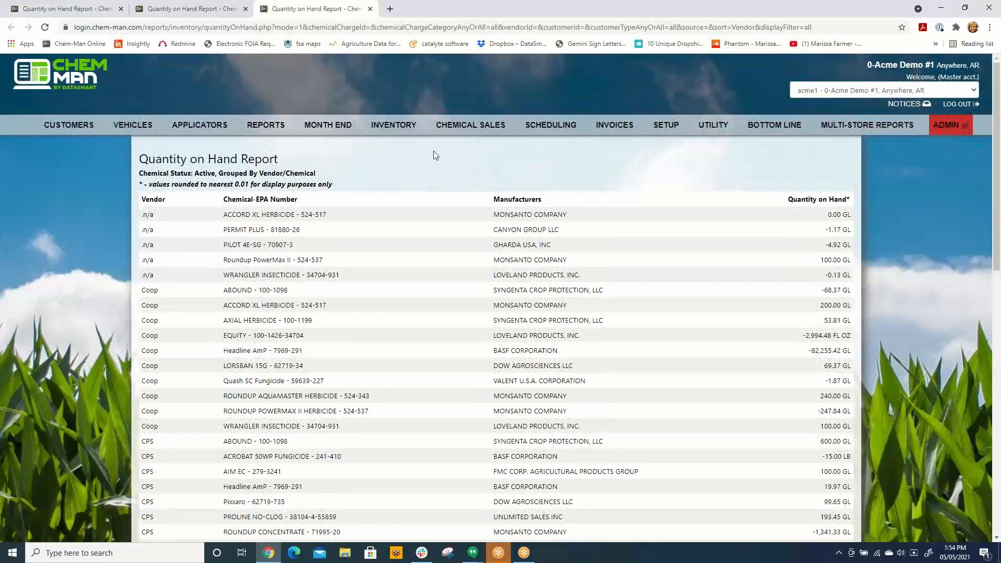
Step: Run the Chemical History Report for Pixxaro - 62719-735, review its additions and field application invoices, and close the report
mouse_move(395, 131)
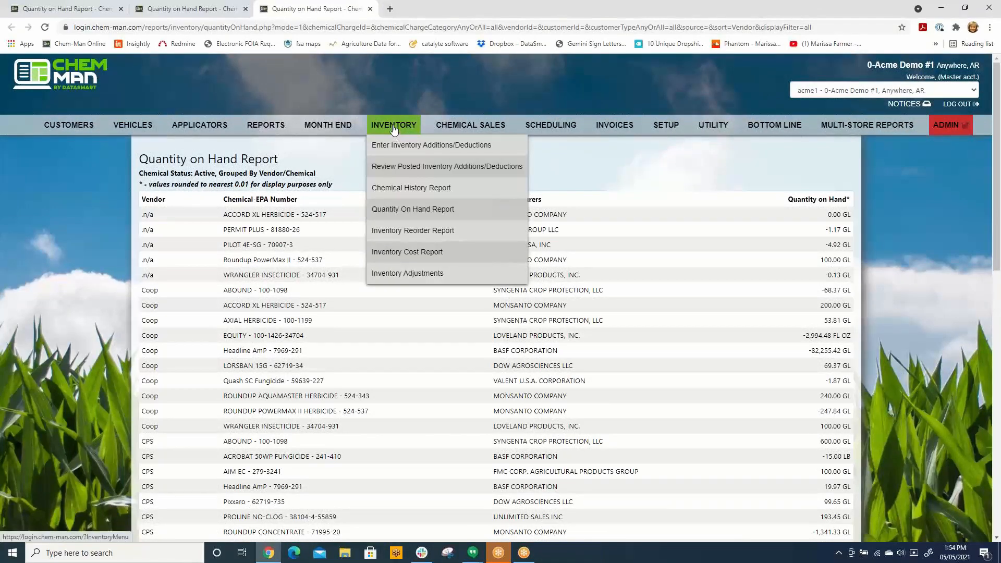
click(411, 189)
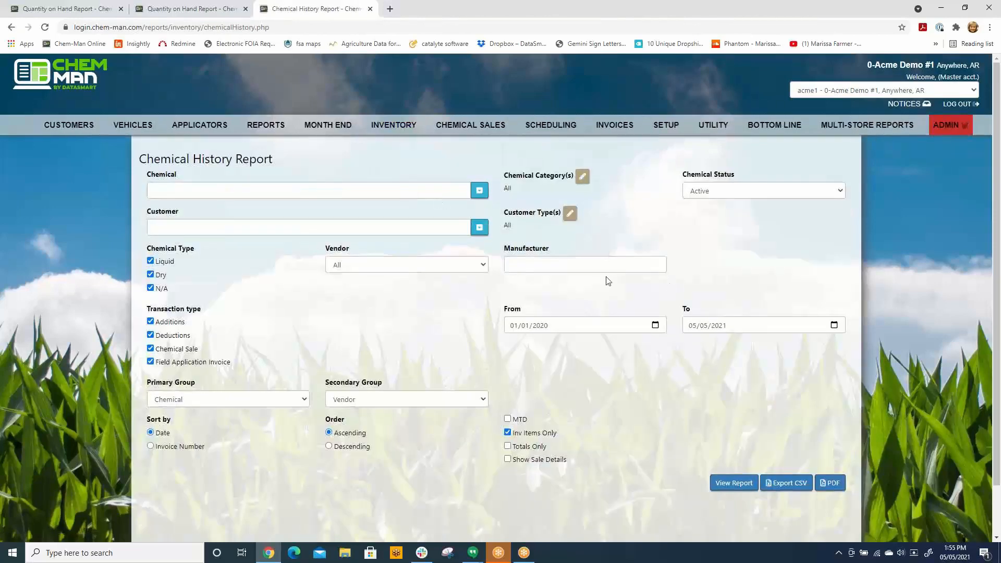
click(345, 193)
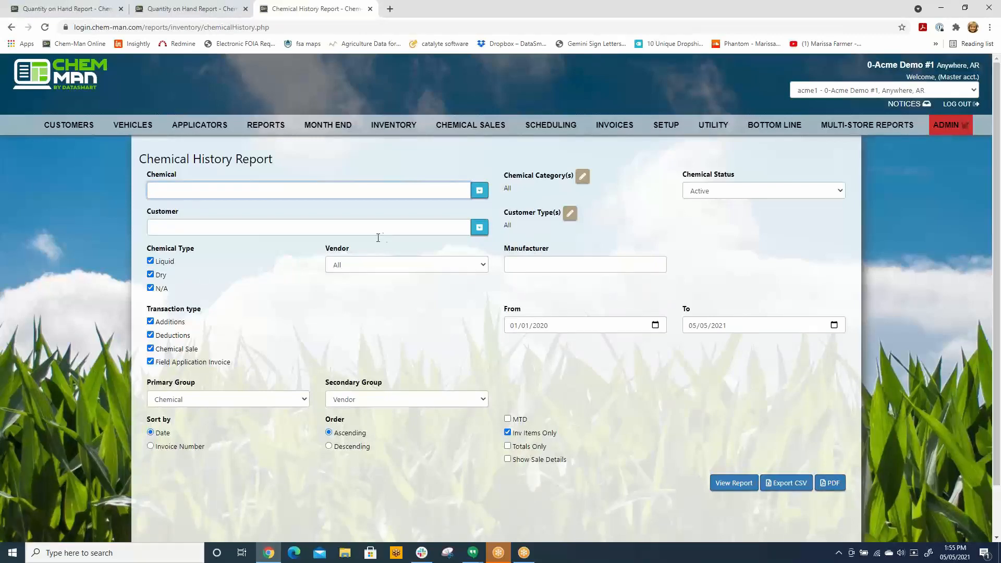
text(Pixxaro)
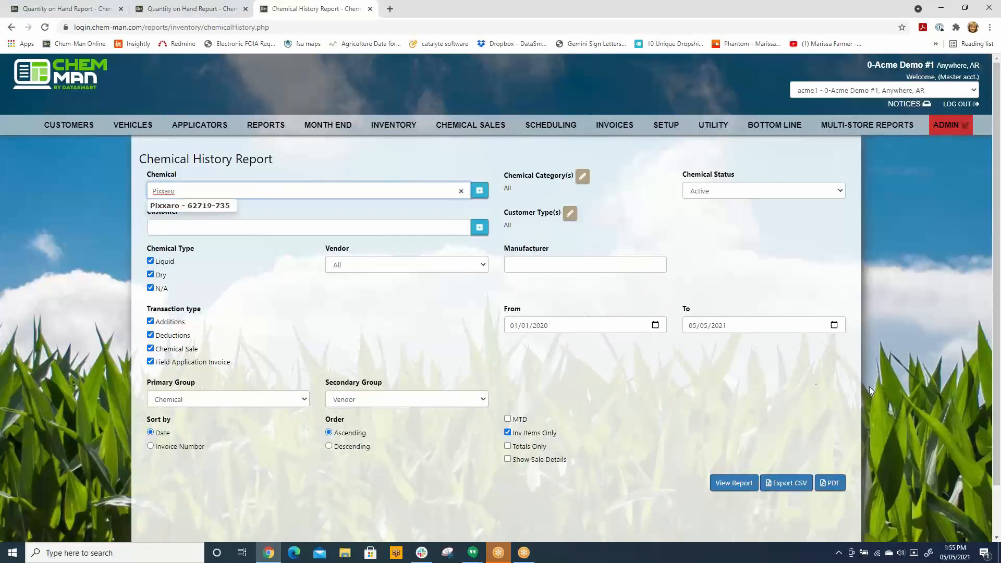
click(213, 206)
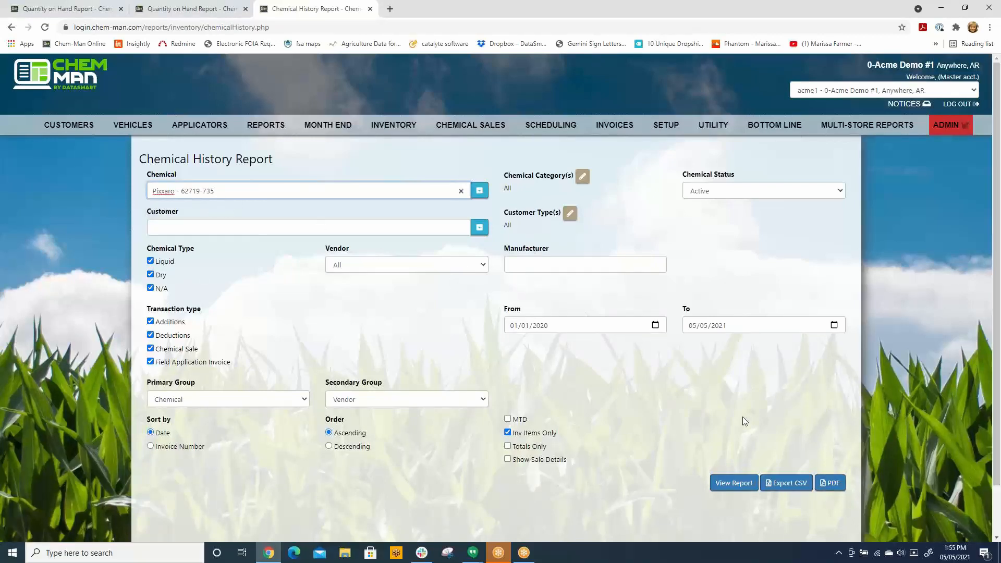
click(743, 477)
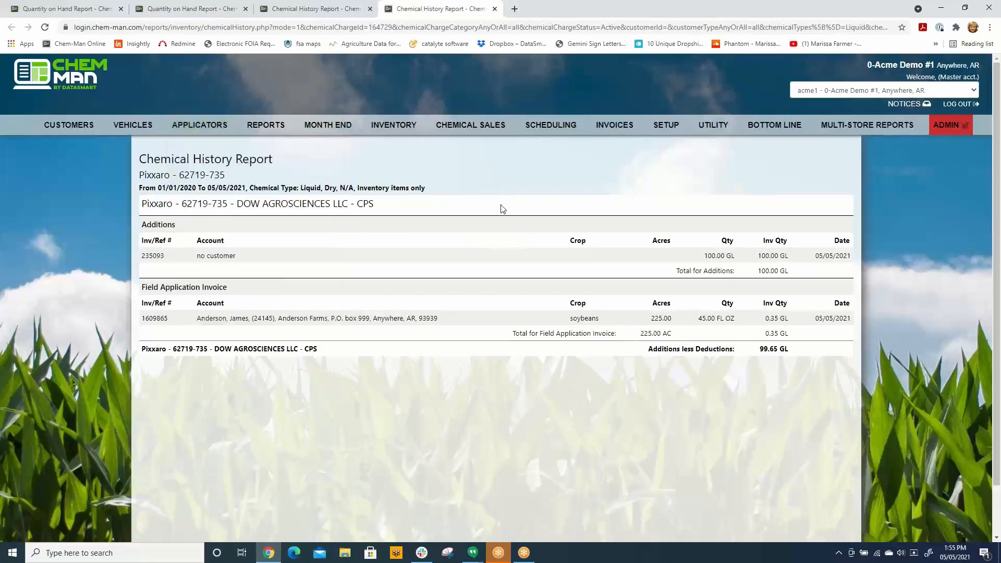
click(368, 5)
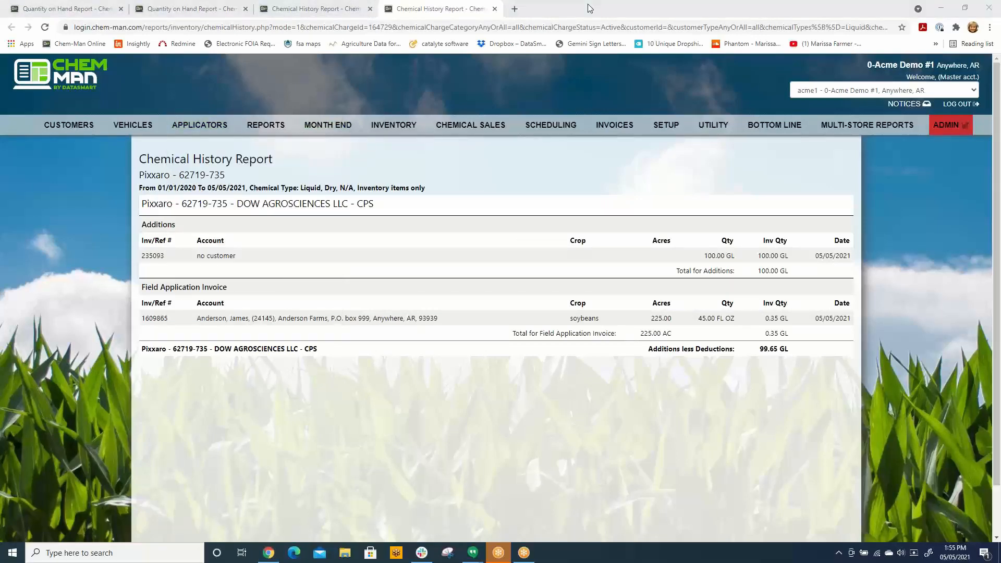
click(495, 9)
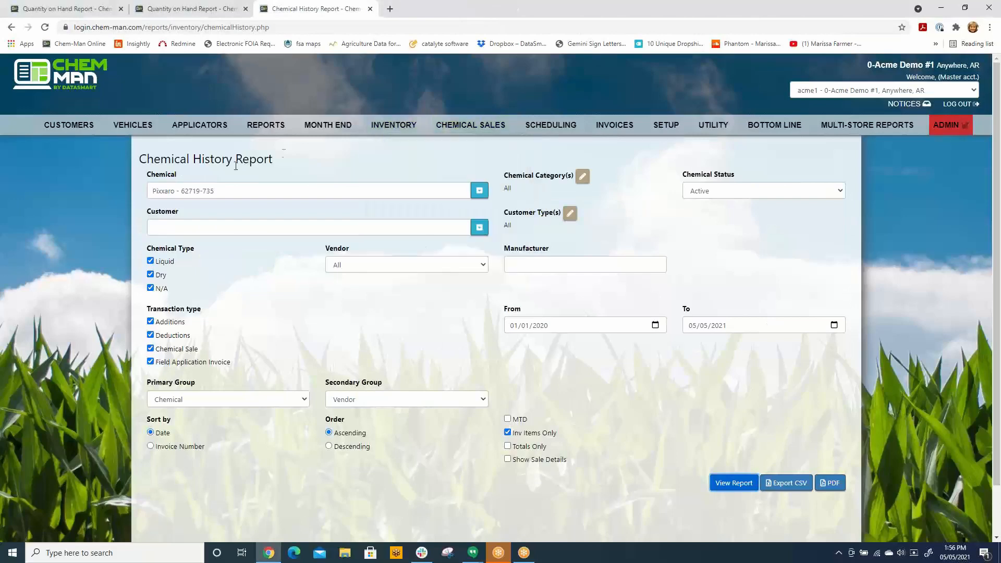
Step: Clear the chemical filter of the Chemical History Report and limit the report to the vendor CPS
click(461, 191)
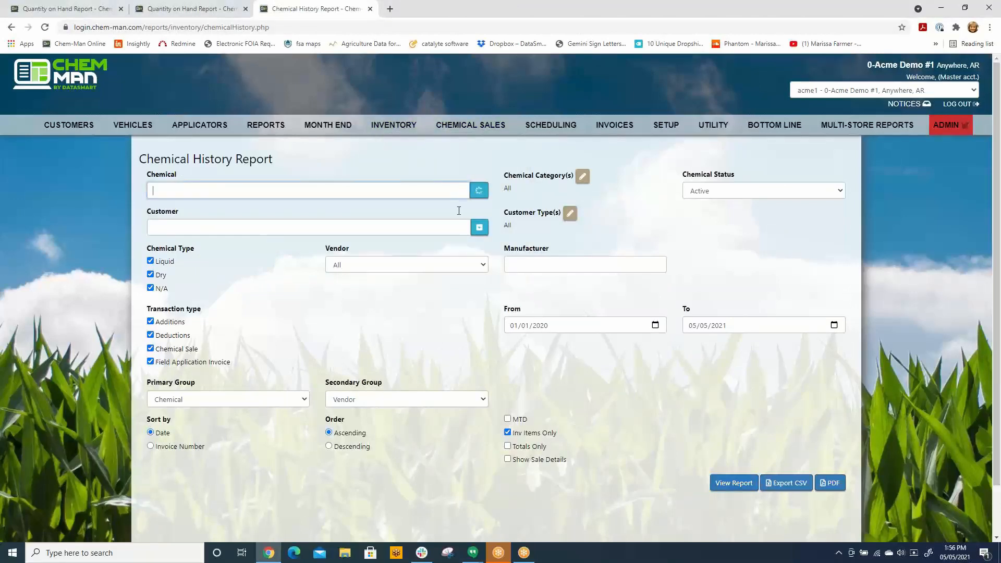
click(452, 321)
click(478, 262)
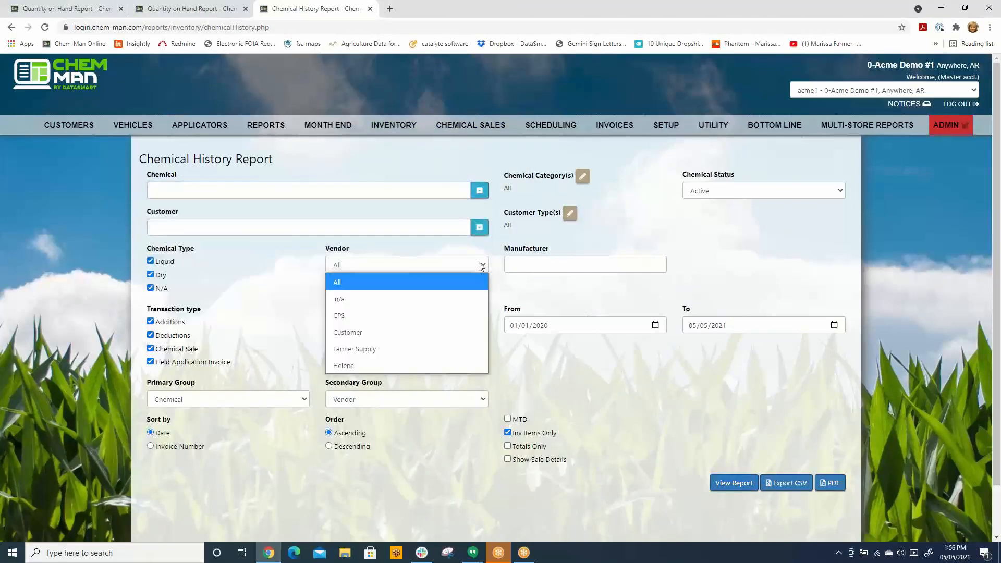
click(359, 314)
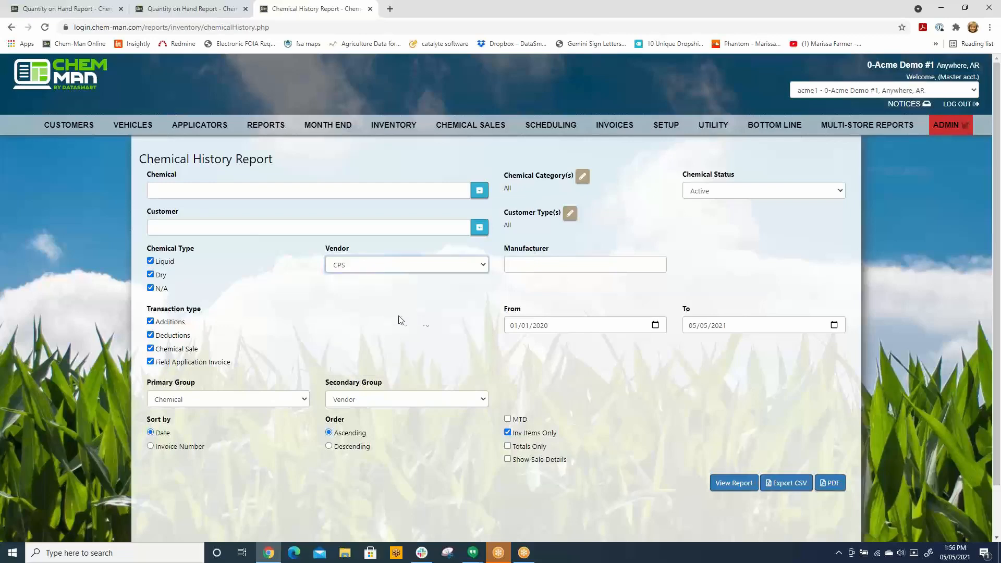
Step: Set the report's primary group to Customer and its secondary group to None, and view the report
click(210, 405)
click(176, 447)
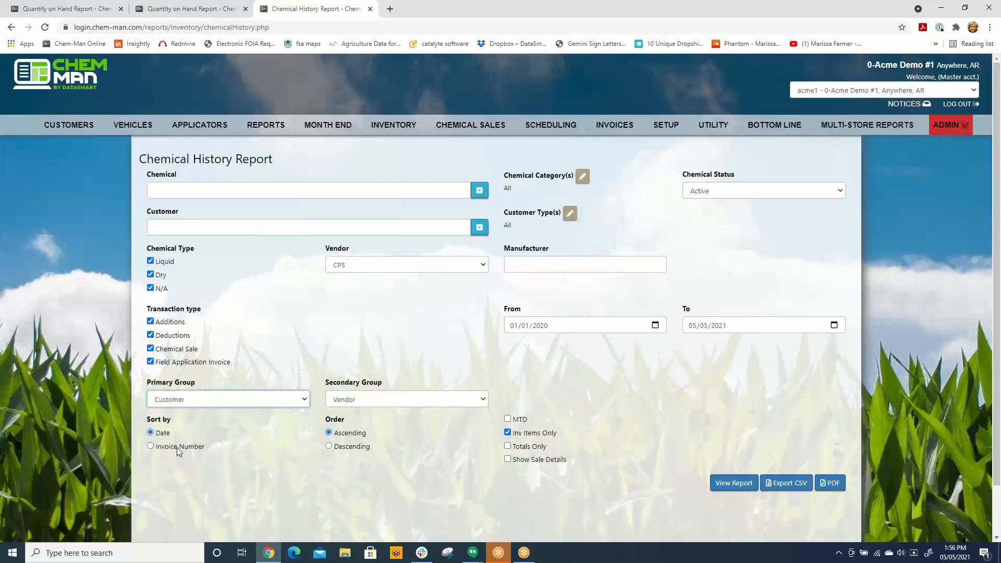
scroll(402, 343, down, 1)
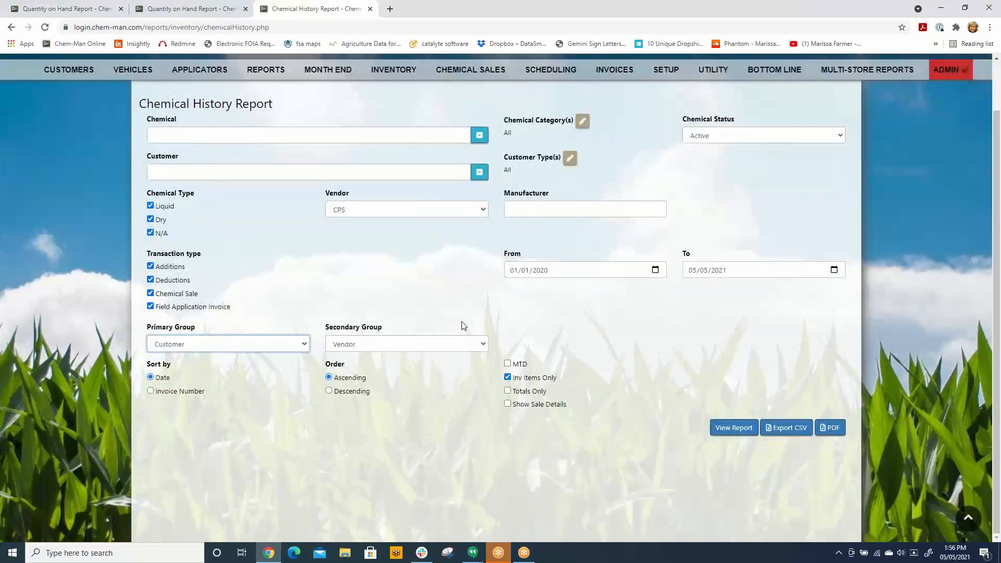
click(480, 346)
click(396, 362)
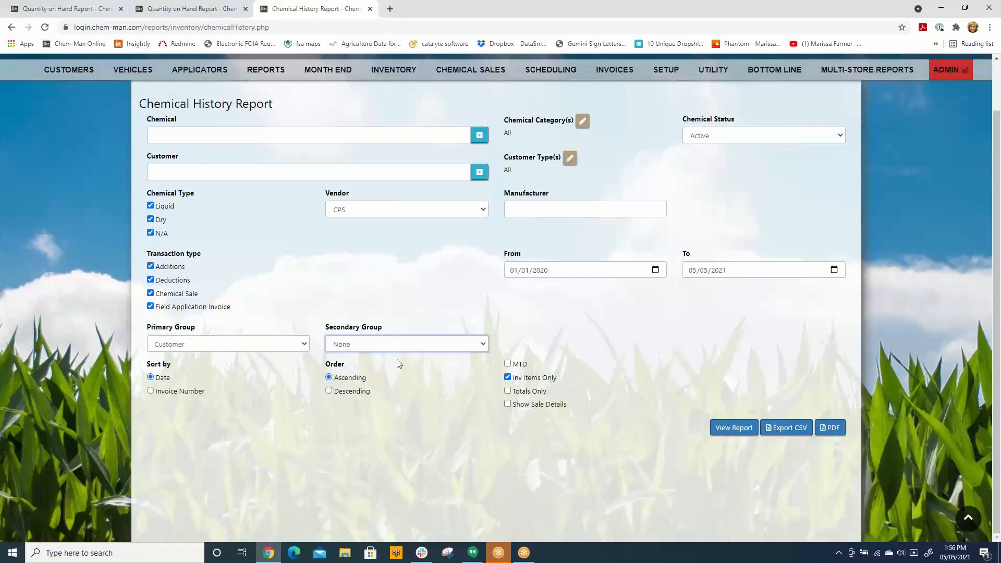
click(734, 428)
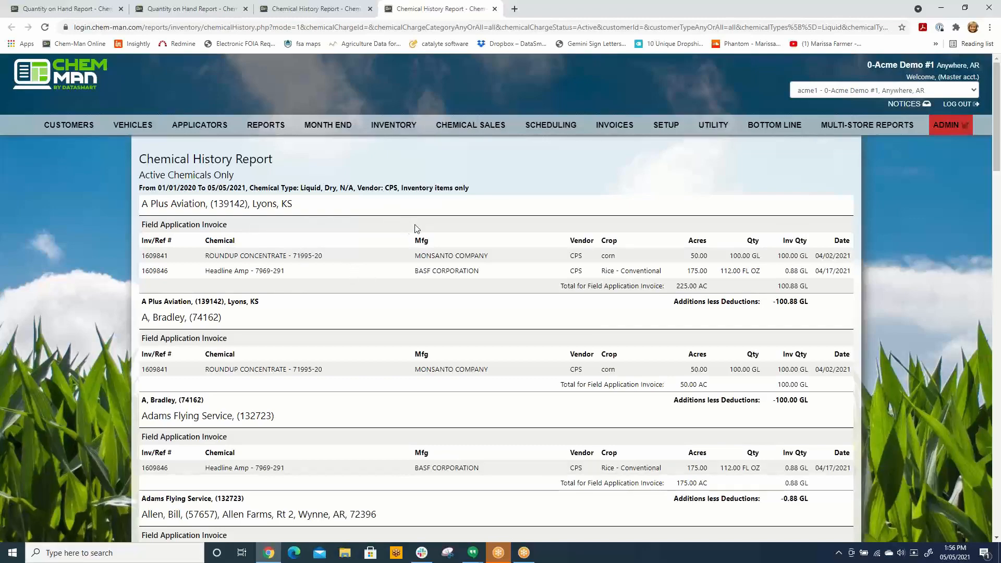
Step: Examine the CPS chemical usage and additions listed under each customer in the history report, and close it
scroll(369, 264, down, 1)
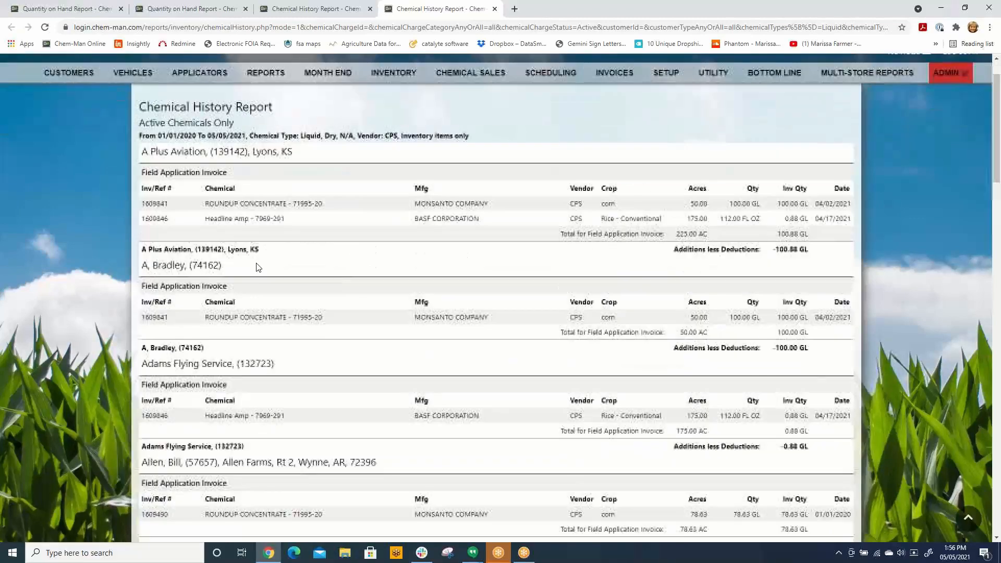
scroll(202, 281, down, 6)
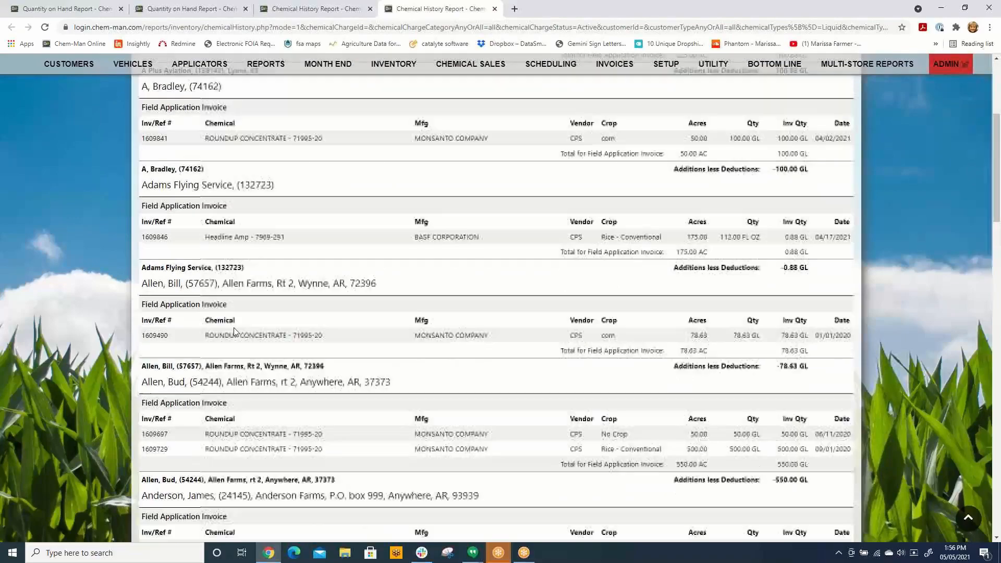
scroll(238, 320, down, 3)
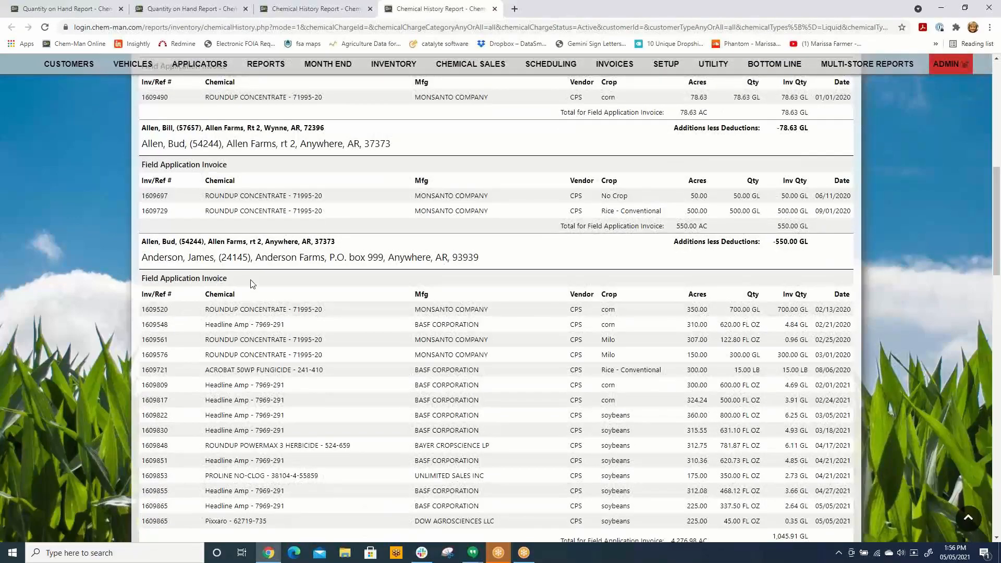
scroll(290, 291, down, 2)
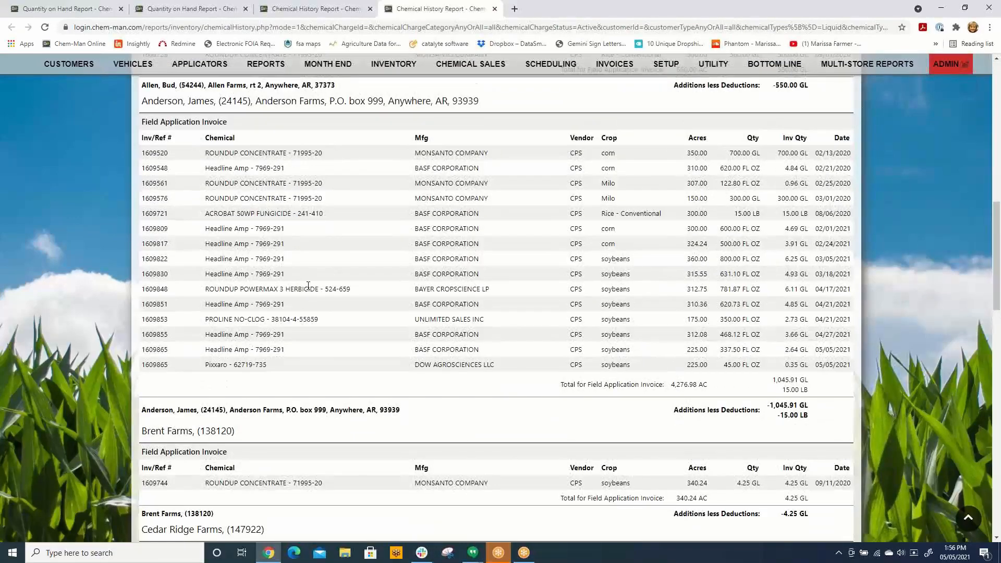
scroll(308, 286, up, 1)
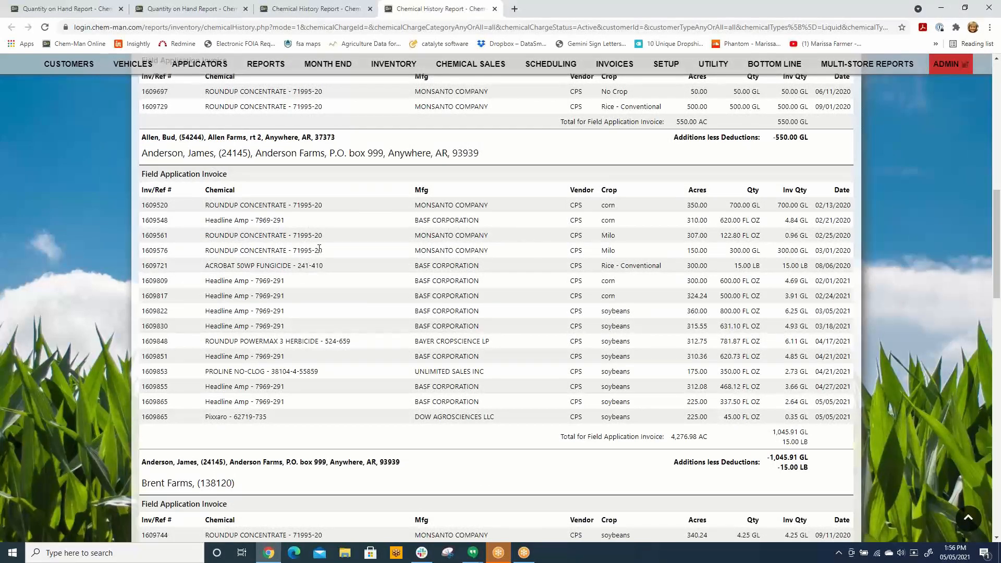
scroll(319, 249, down, 16)
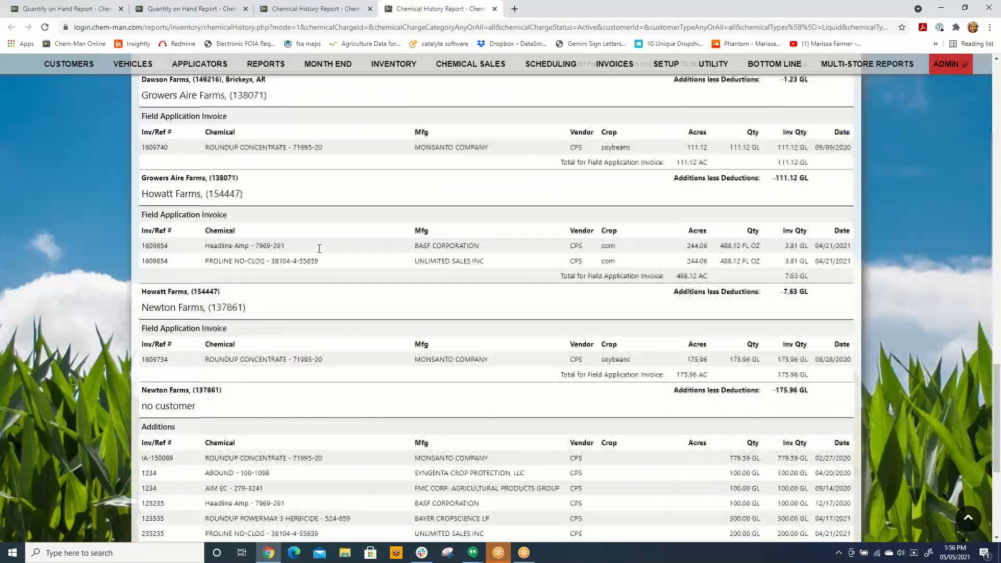
scroll(319, 249, down, 7)
scroll(318, 248, up, 7)
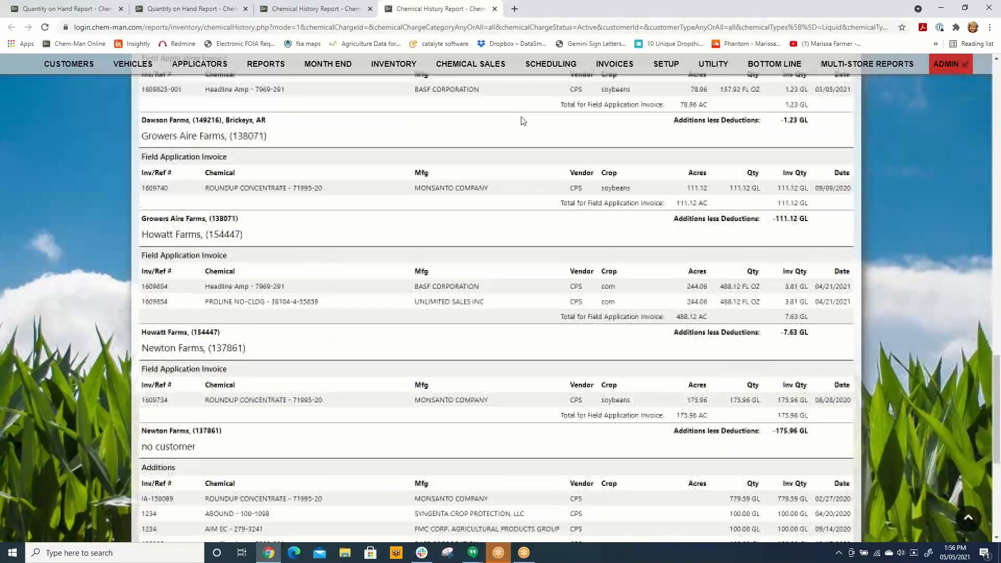
click(495, 9)
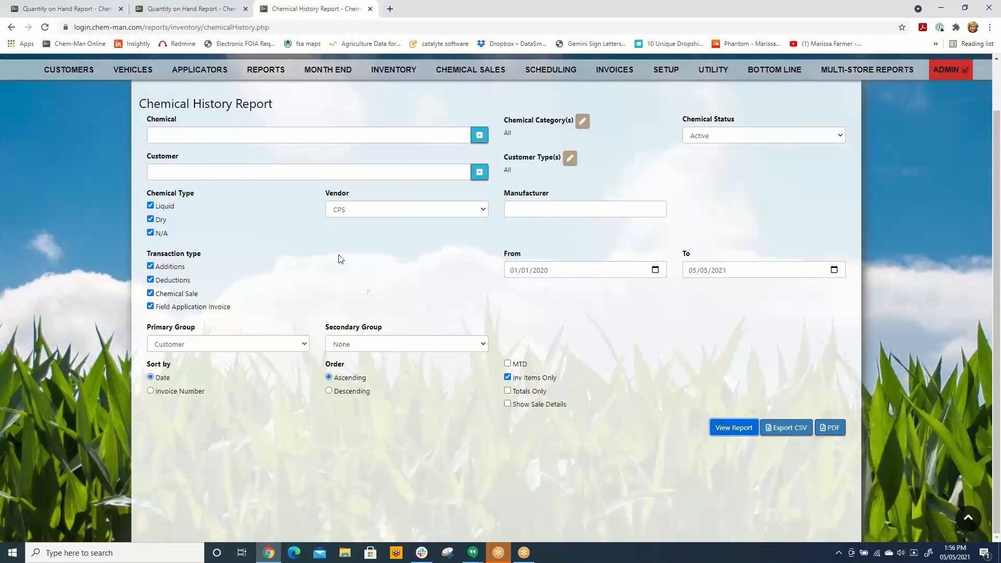
Step: Open the chemical and charge defaults in the setup area and search for Pixxaro
scroll(433, 238, up, 1)
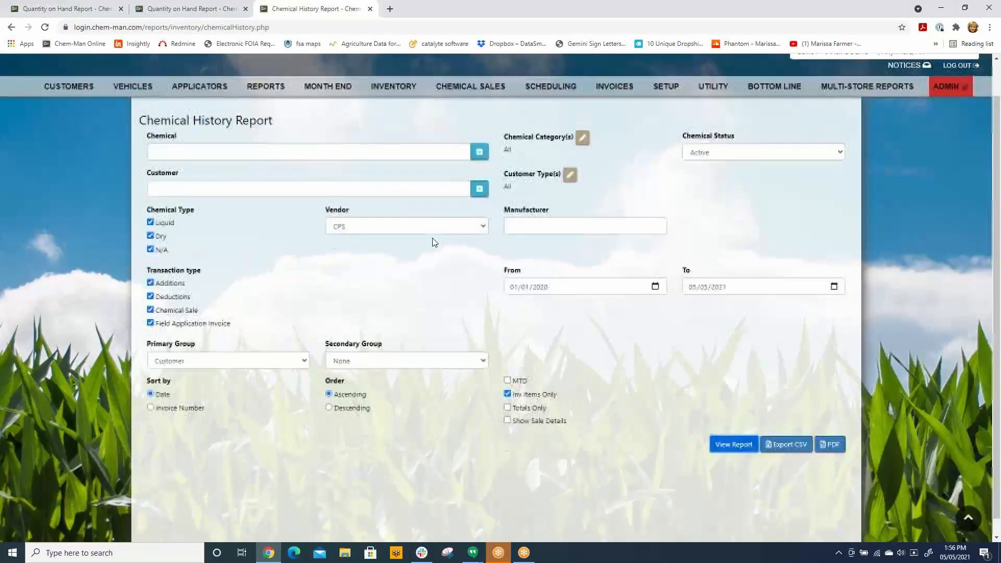
mouse_move(395, 129)
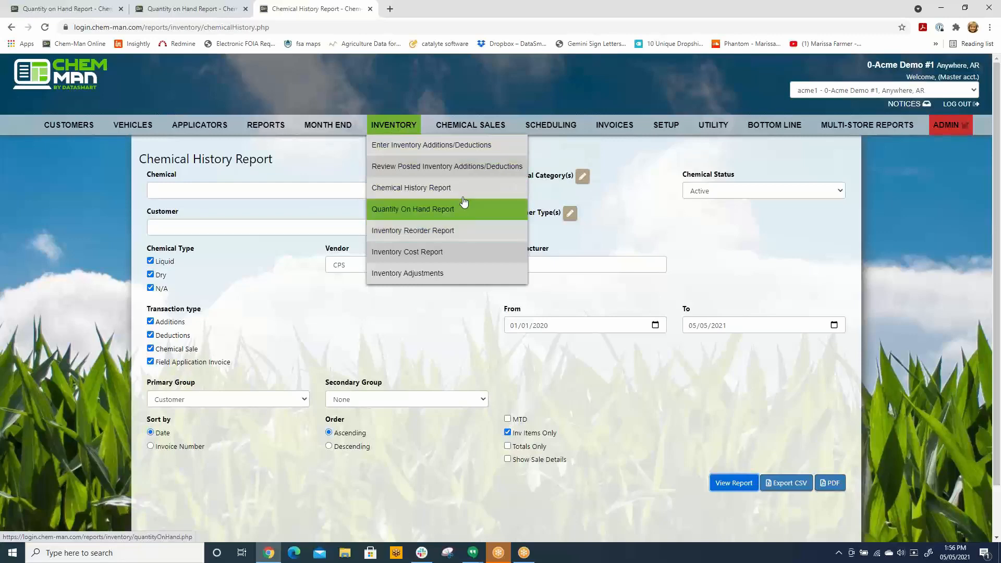
mouse_move(668, 126)
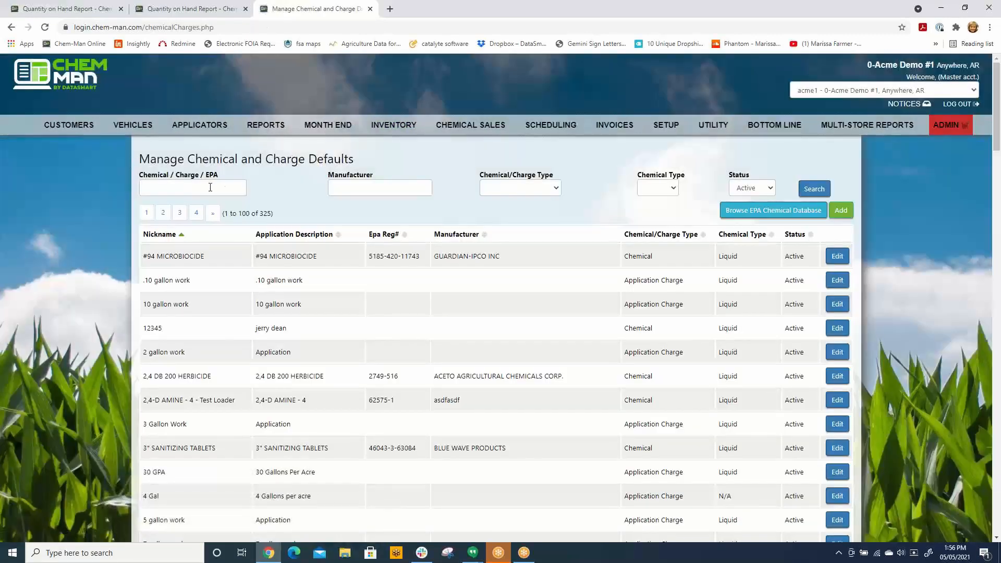
click(213, 188)
text(Pixxaro)
key(Return)
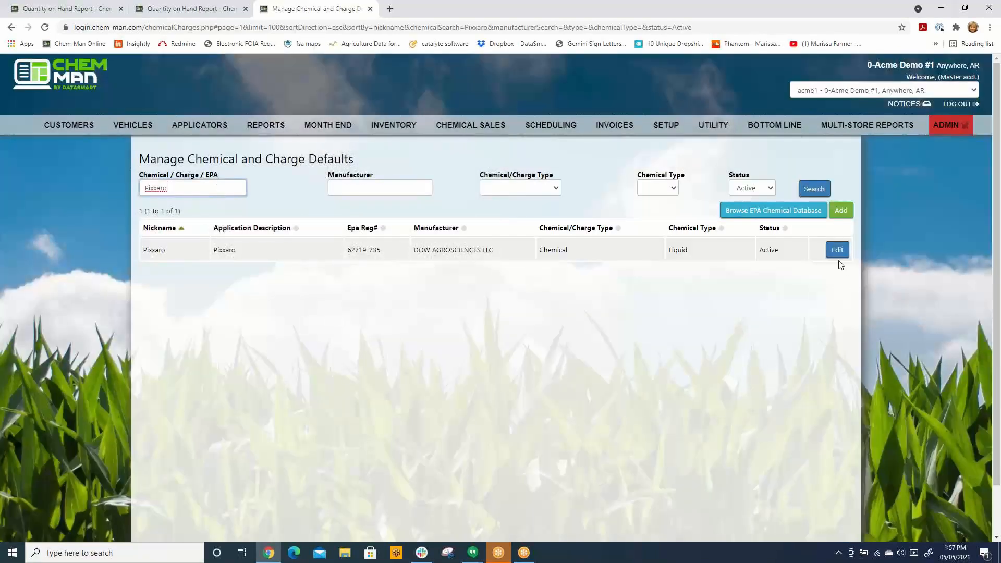
Step: Set Pixxaro's reorder quantity to 20 in its chemical record and save the chemical
click(837, 250)
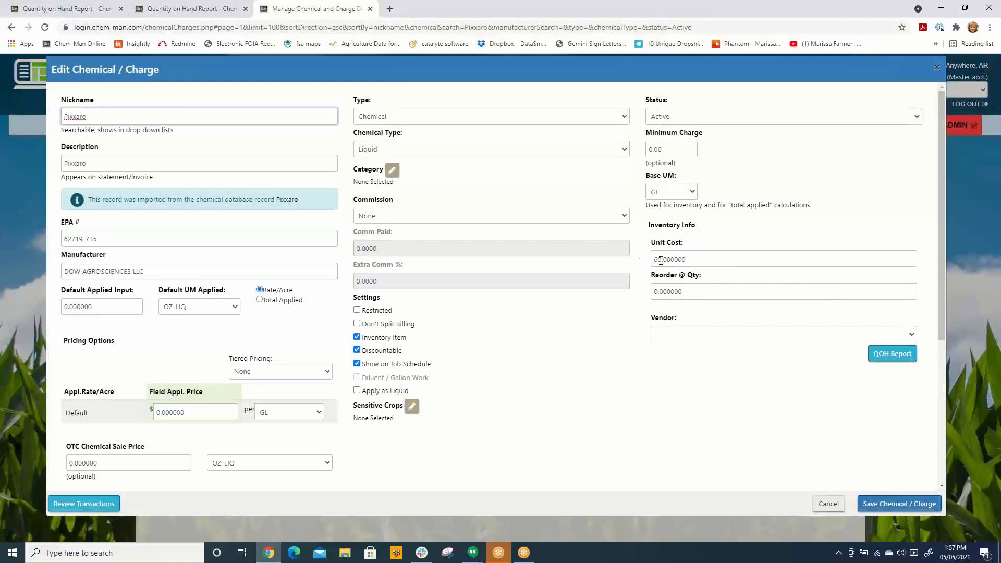
click(686, 295)
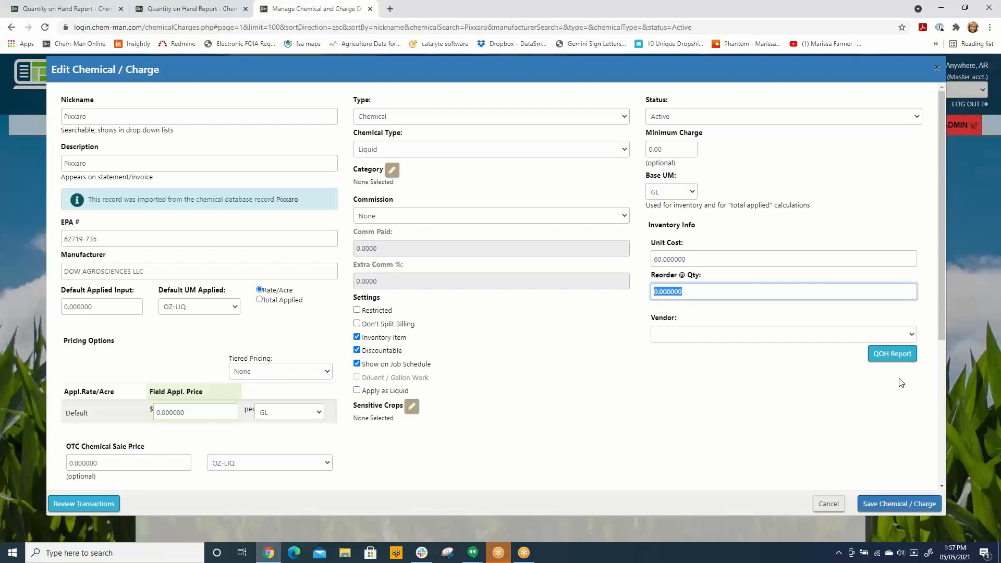
text(20)
click(894, 501)
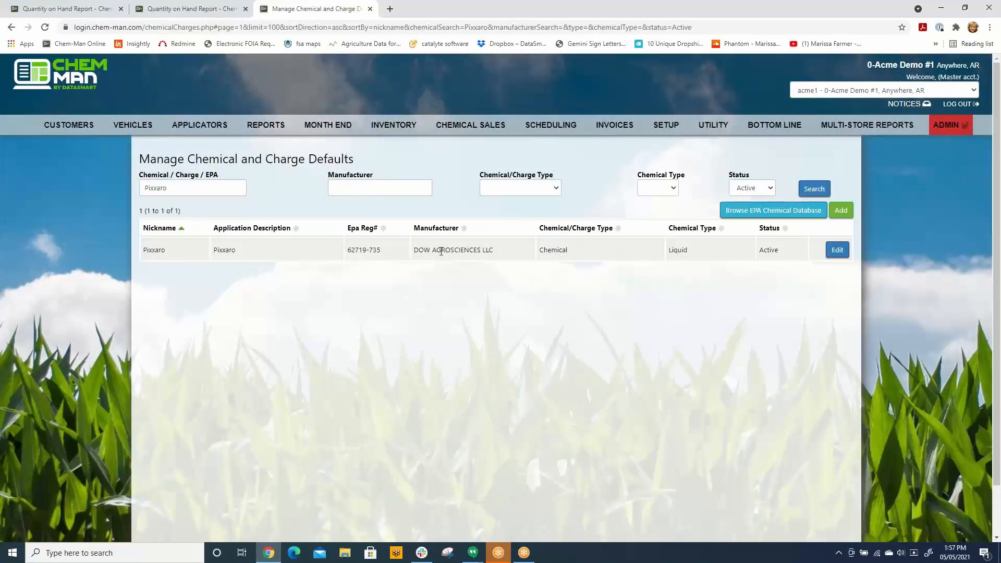
Step: View the Inventory Reorder Report for all vendors, grouped by vendor, check its quantities against the reorder levels, and close it
mouse_move(381, 124)
click(412, 210)
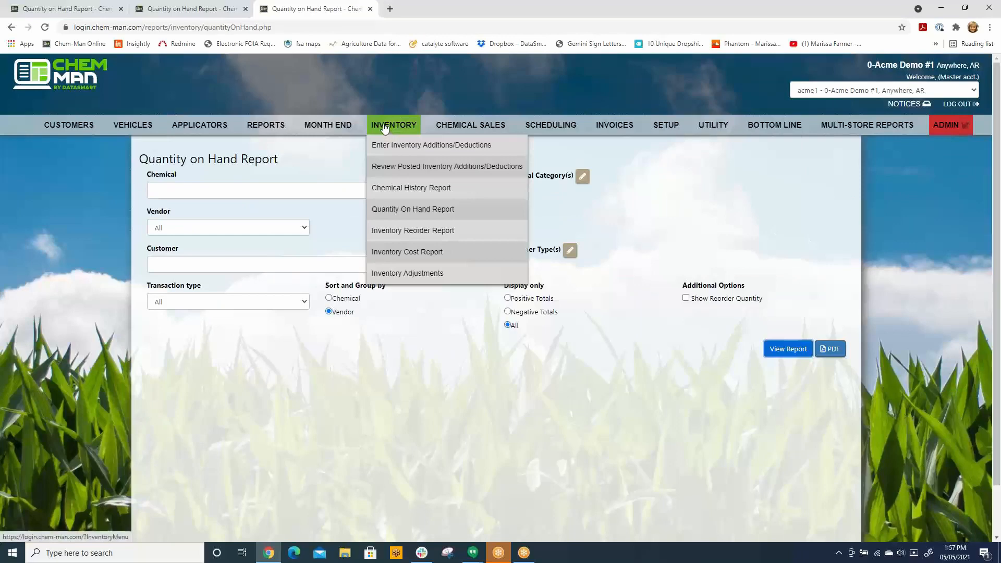
click(413, 230)
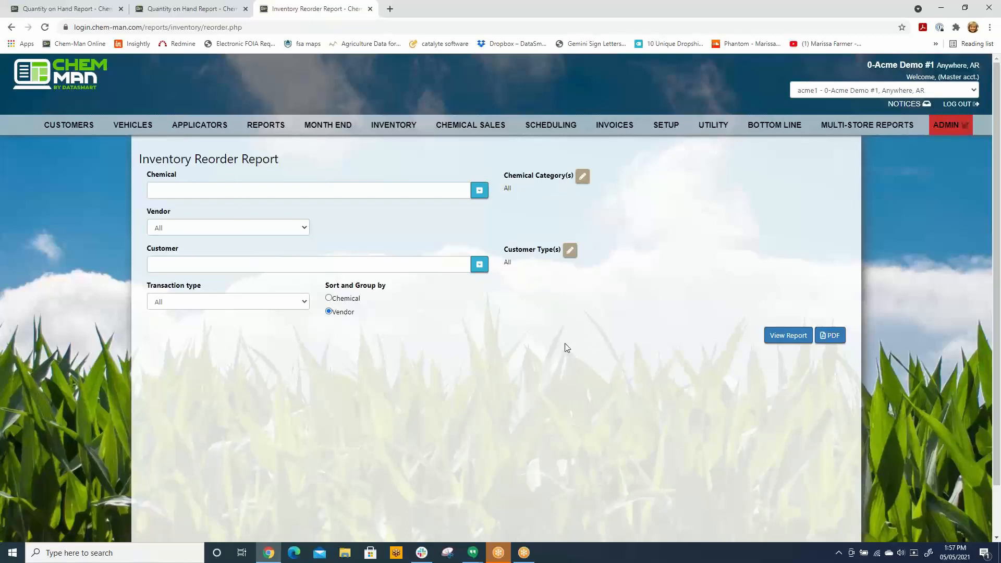
click(790, 339)
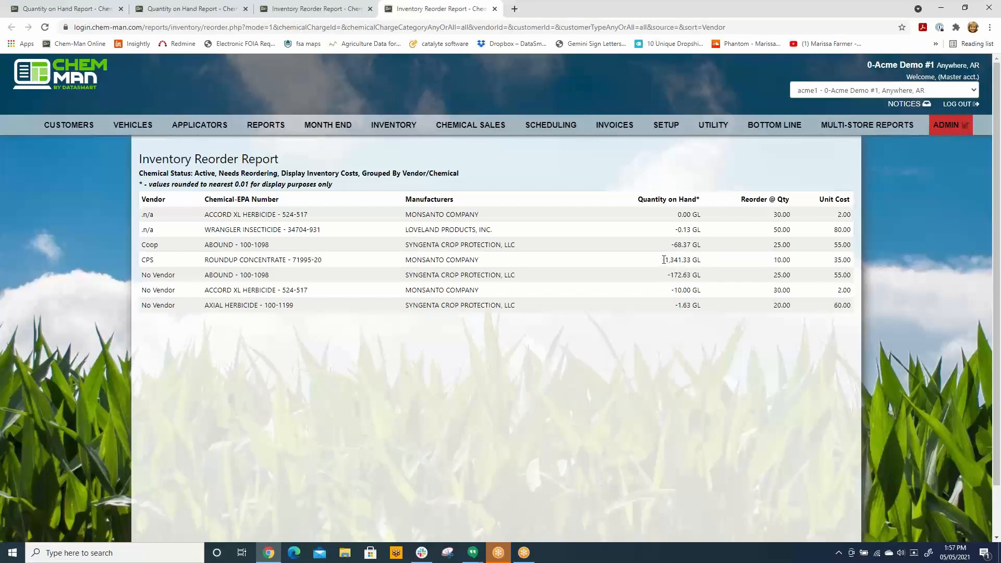
drag(664, 260, 704, 264)
click(716, 304)
click(495, 9)
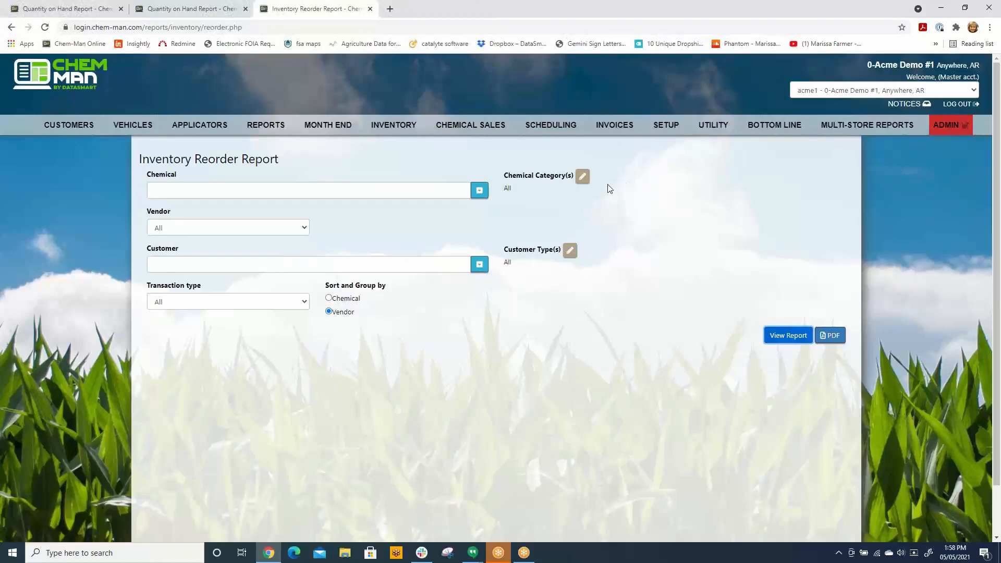
Step: View the Inventory Cost Report for the vendor CPS, review its unit and extended costs, and close it
mouse_move(395, 126)
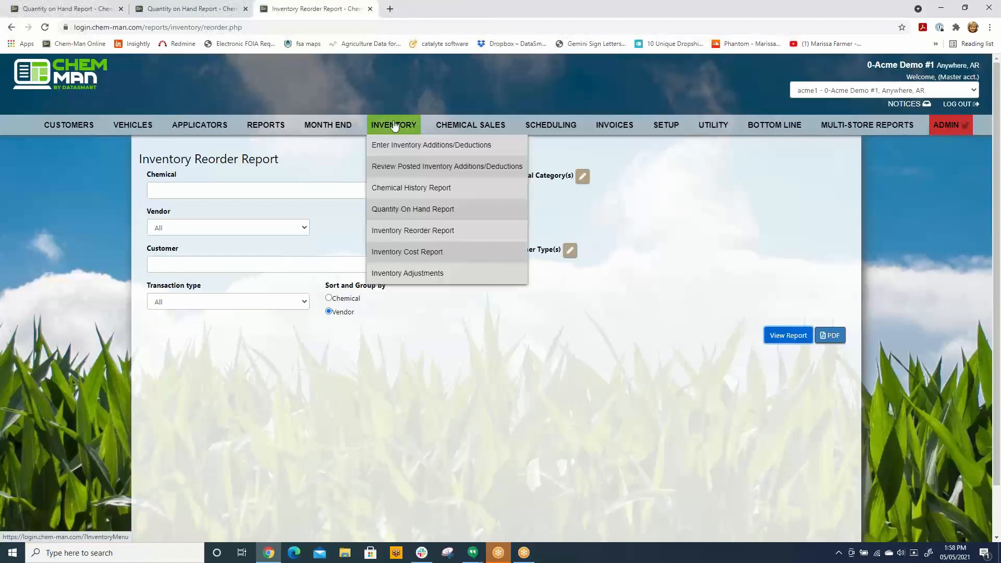
click(408, 251)
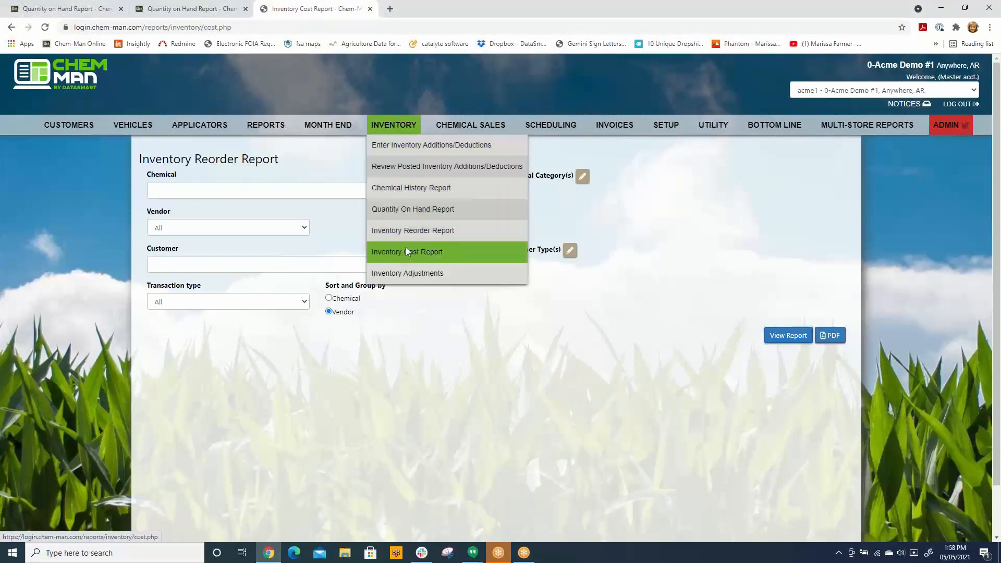
click(301, 229)
click(183, 279)
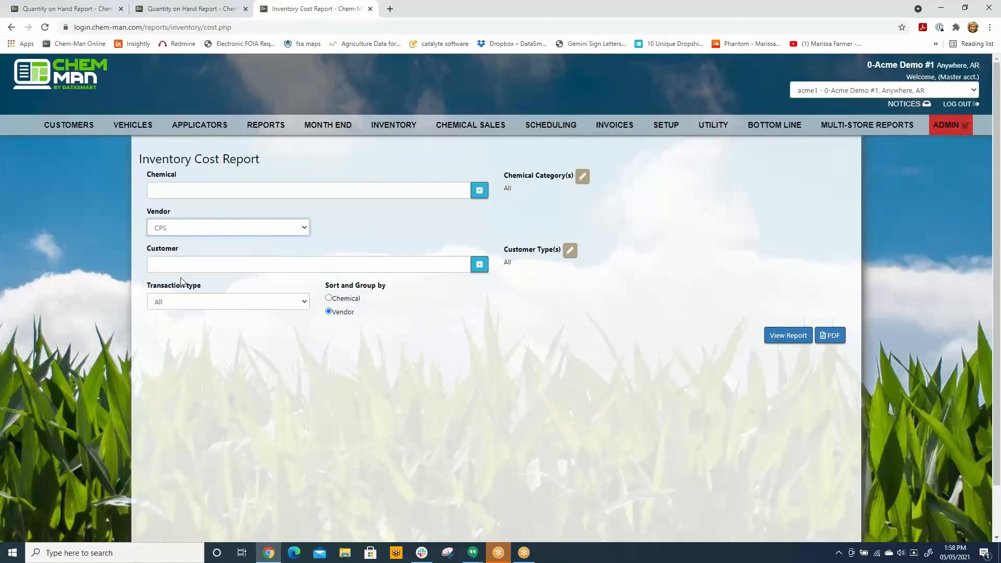
click(782, 334)
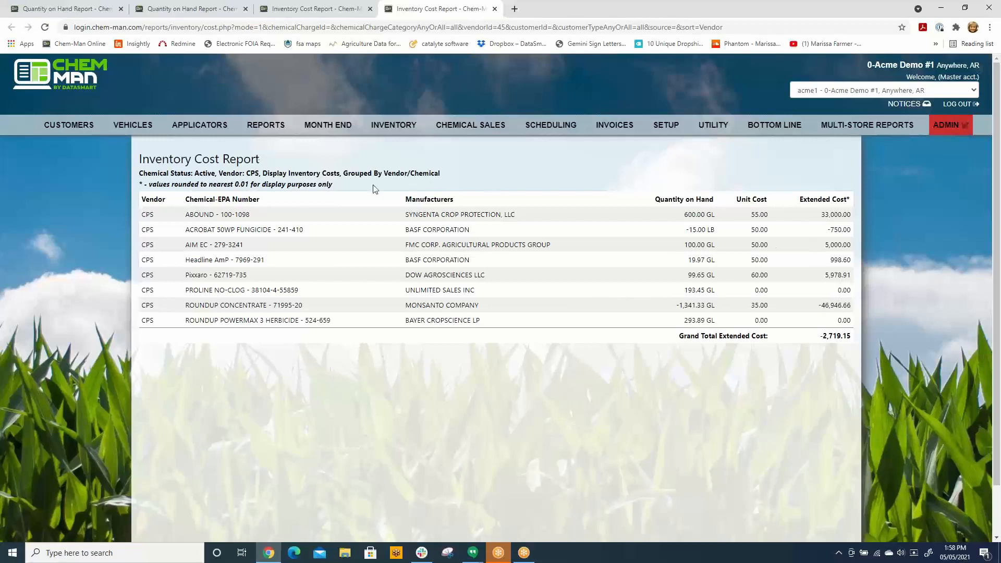
click(495, 9)
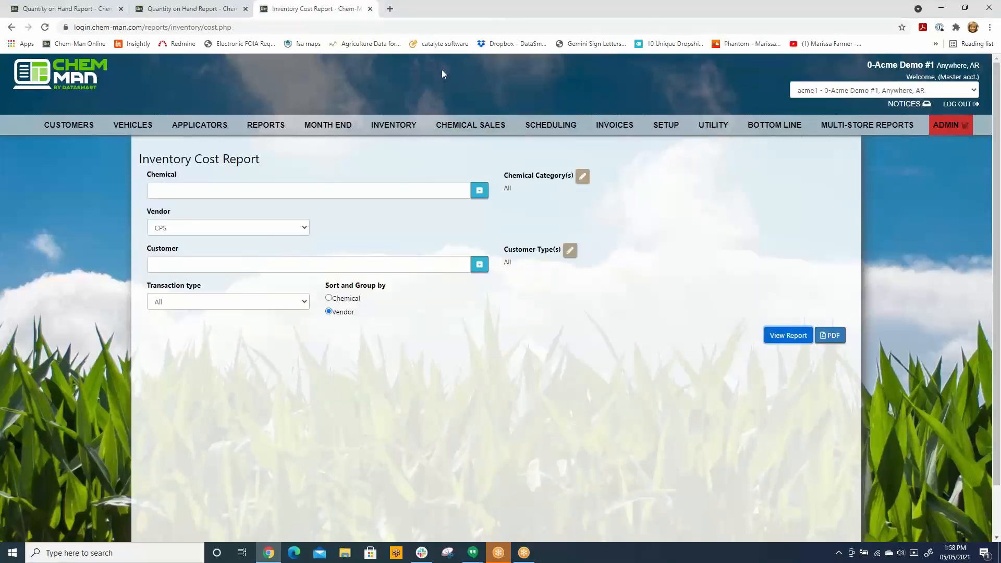
Step: View the Inventory Cost Report for all vendors, examine the listed costs down to the grand total, and close it
click(245, 233)
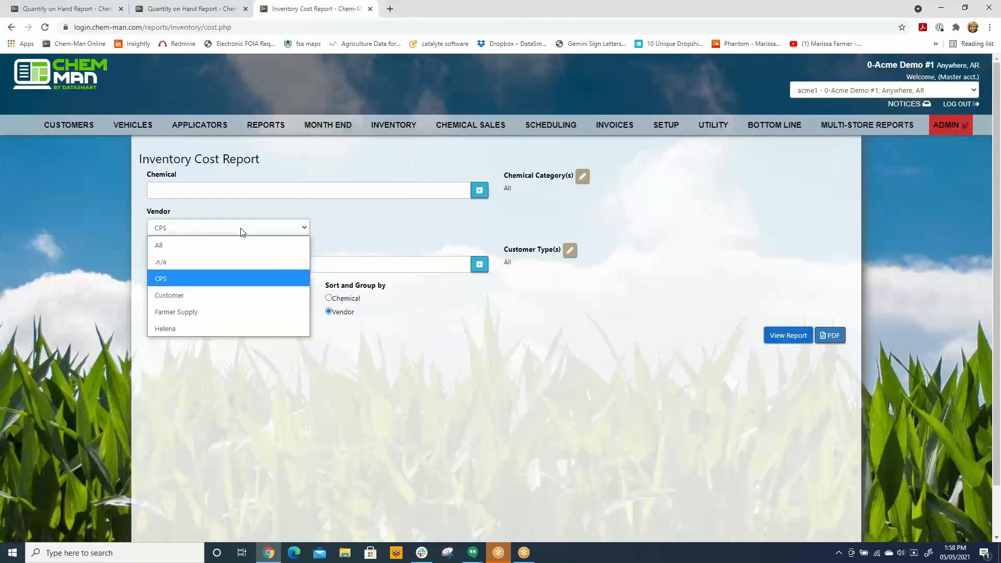
click(170, 238)
click(787, 335)
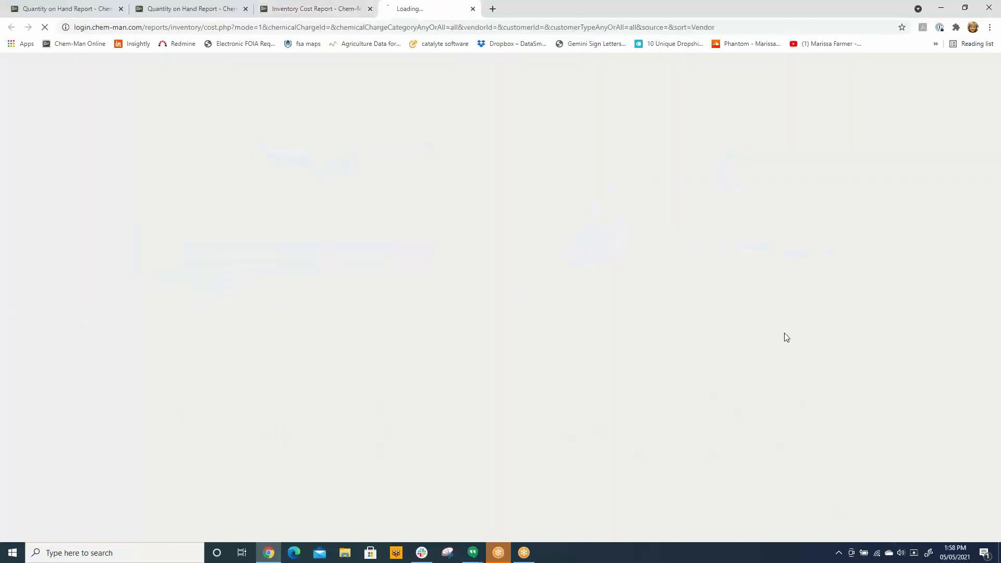
scroll(349, 230, down, 3)
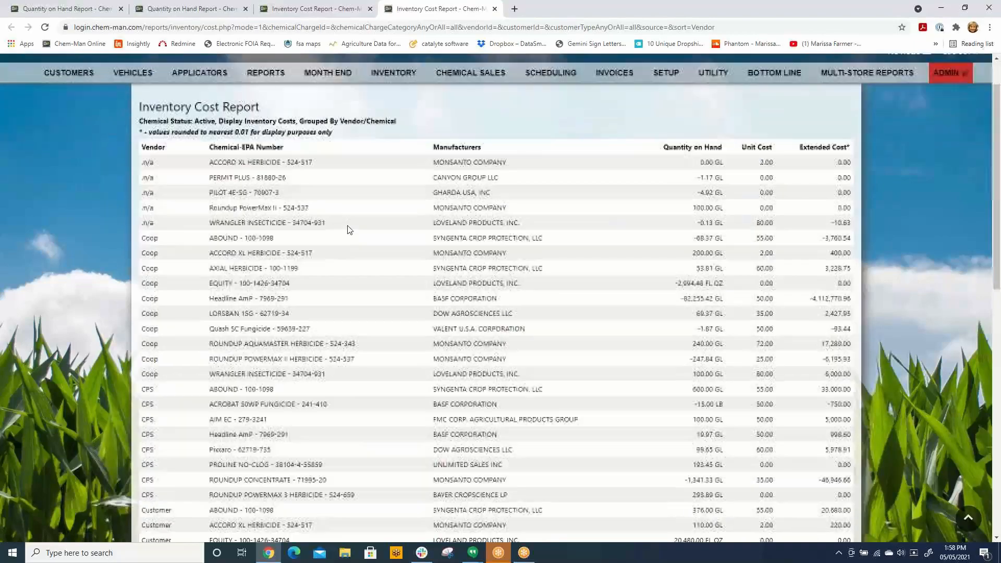
scroll(349, 229, down, 8)
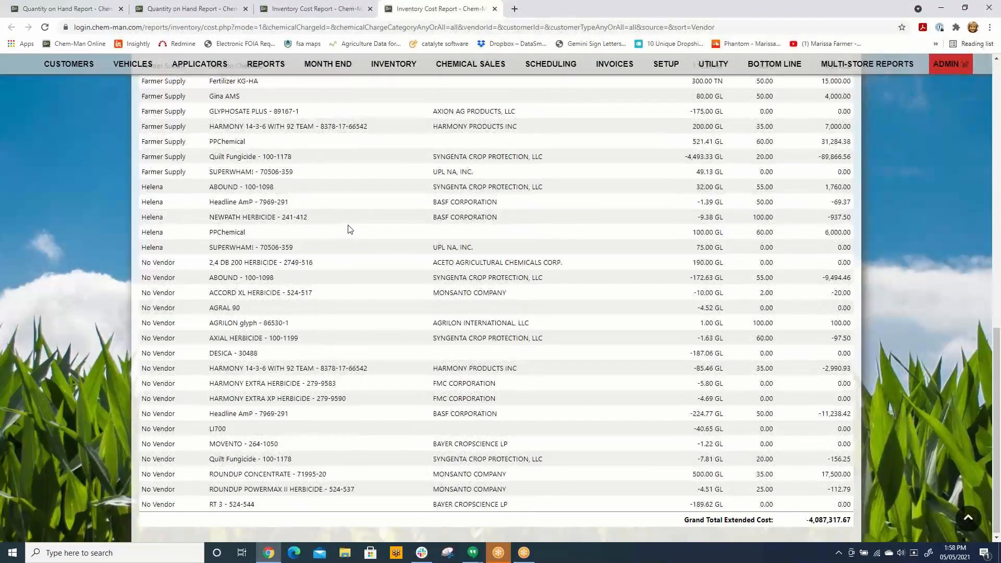
scroll(360, 209, up, 6)
scroll(363, 207, up, 4)
click(495, 9)
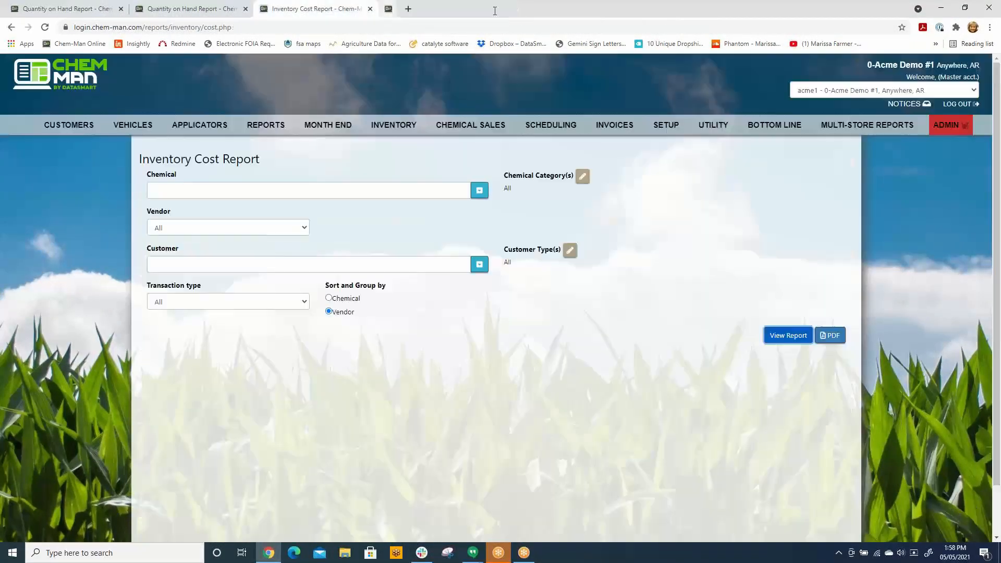
Step: Start inventory adjustments for all chemicals, vendors and customers, and correct the quantity of ACROBAT 50WP FUNGICIDE to 0 LB
mouse_move(389, 123)
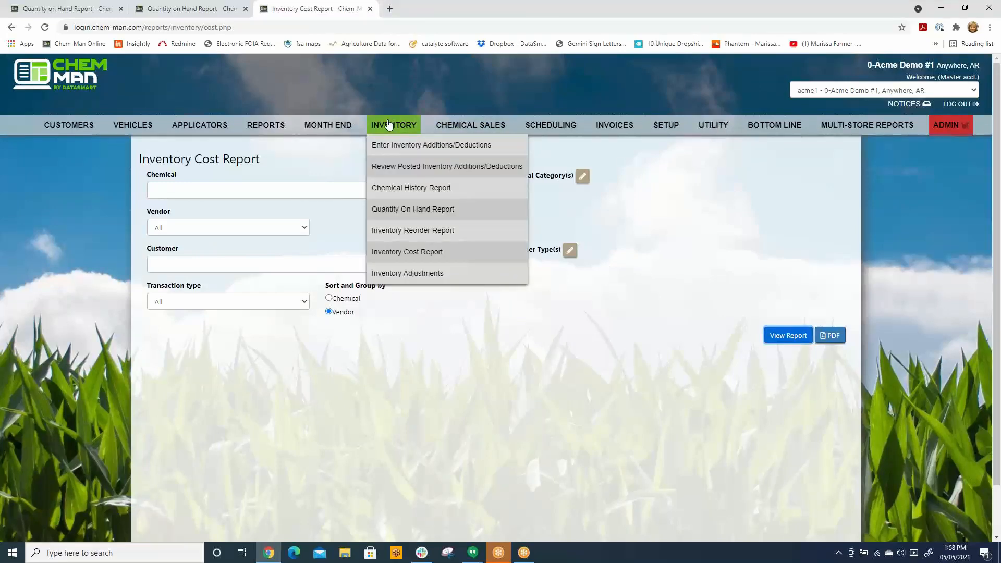
click(414, 272)
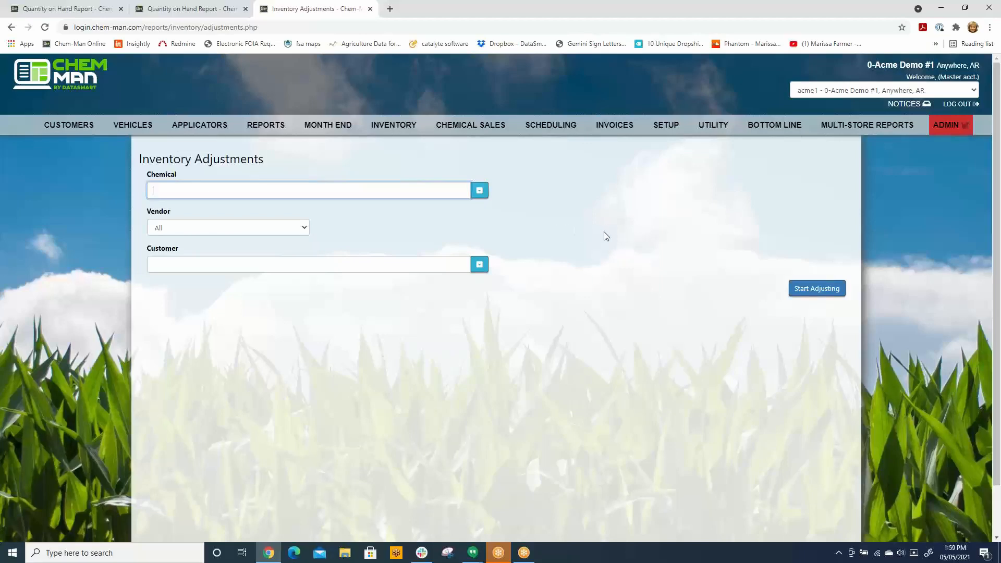
click(818, 289)
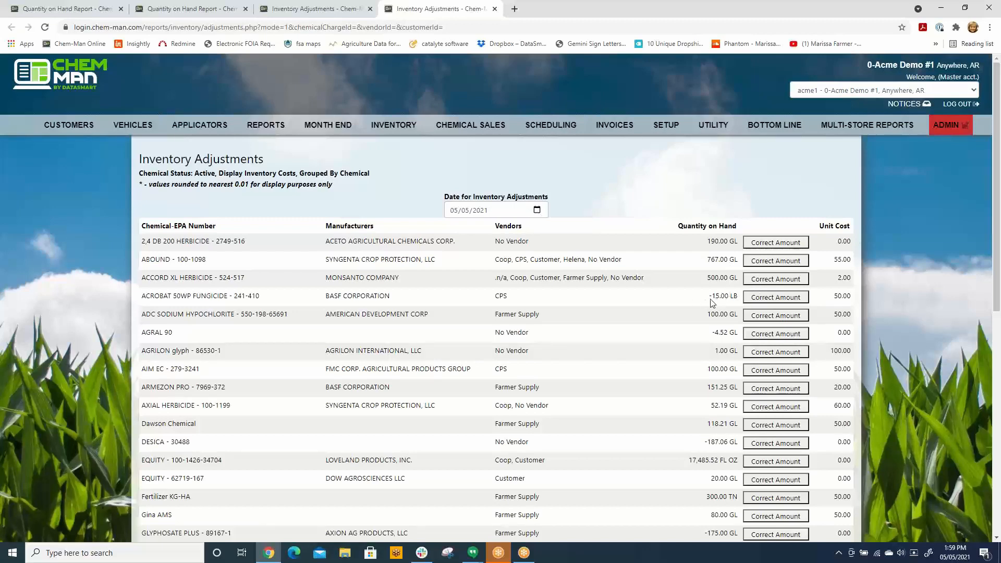
click(777, 297)
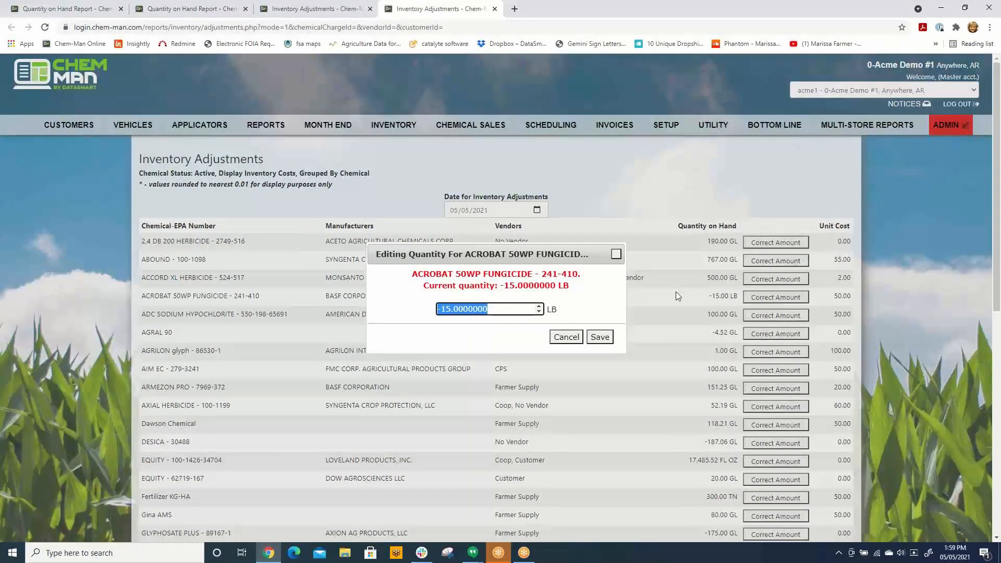
text(0)
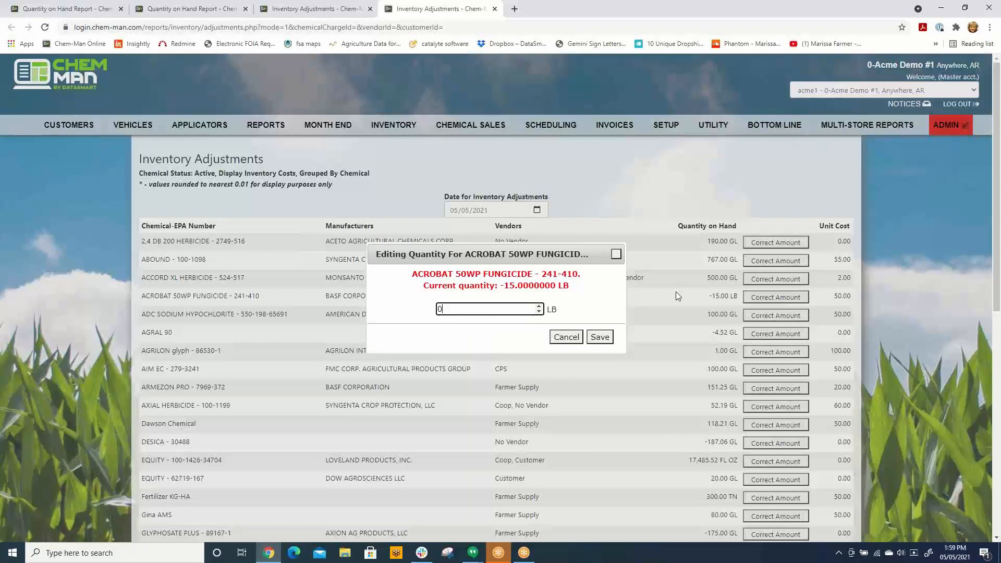
click(598, 340)
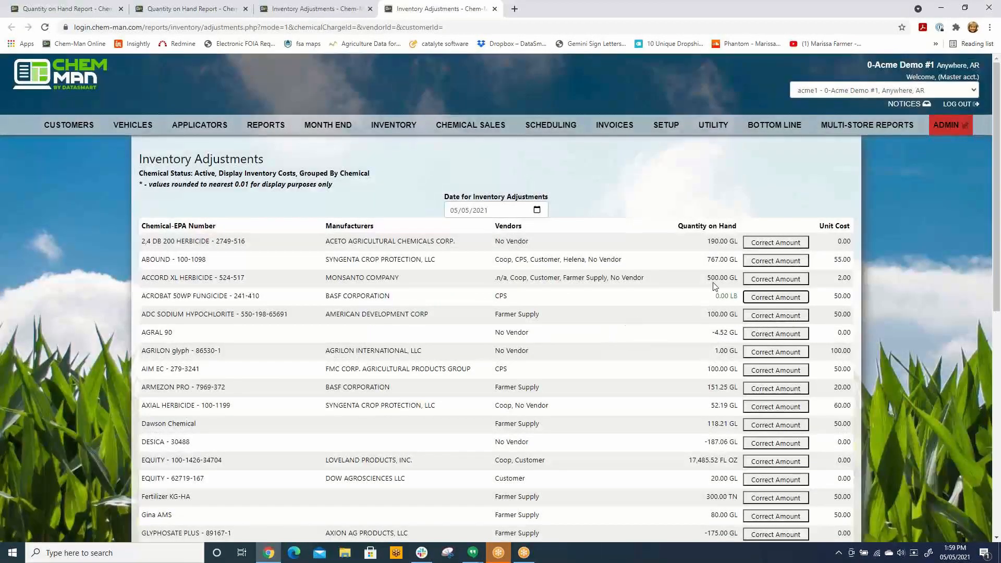
Step: Correct the quantity on hand of AGRAL 90 to 0 GL and of AGRILON glyph to 5 GL
click(767, 332)
text(0)
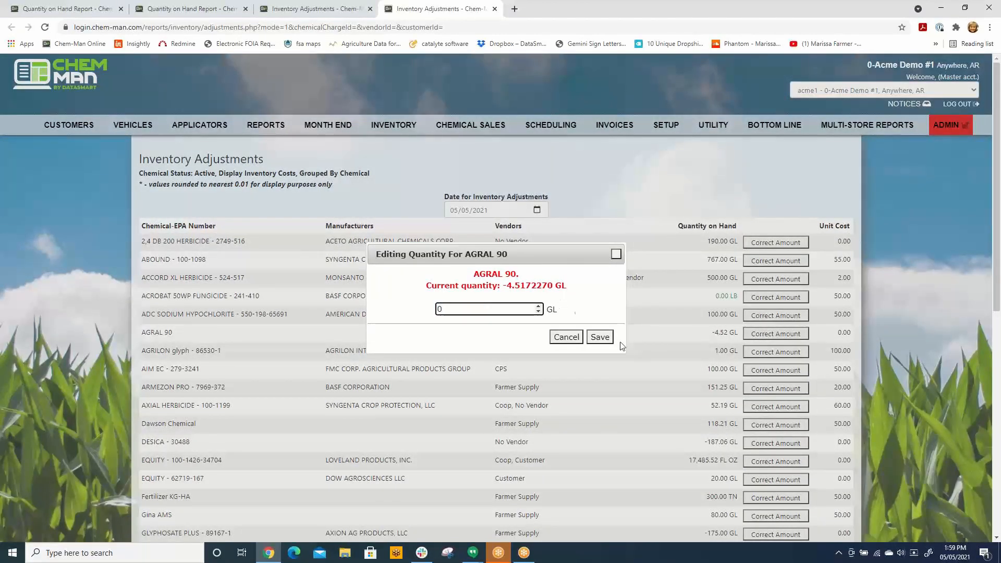
click(600, 336)
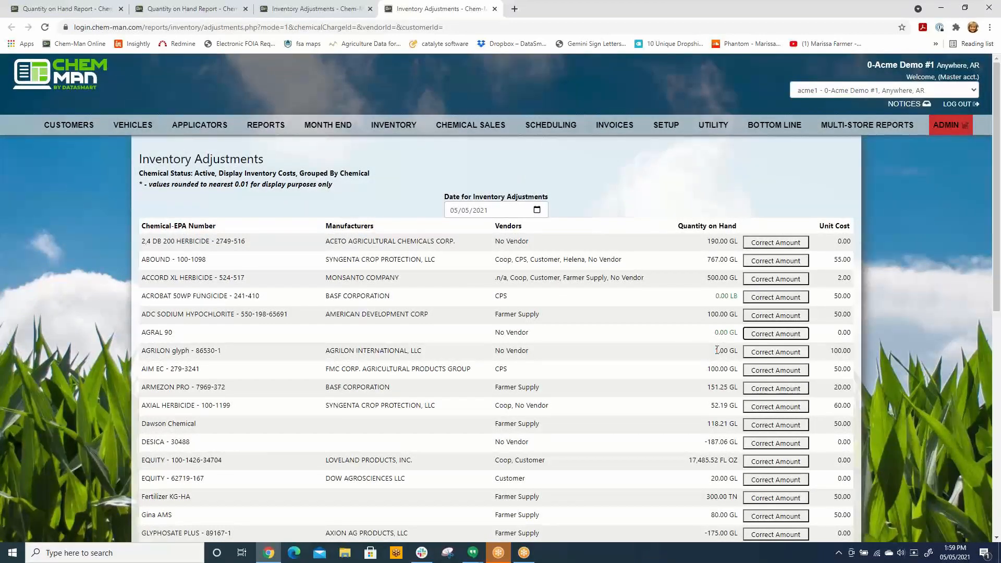
click(766, 353)
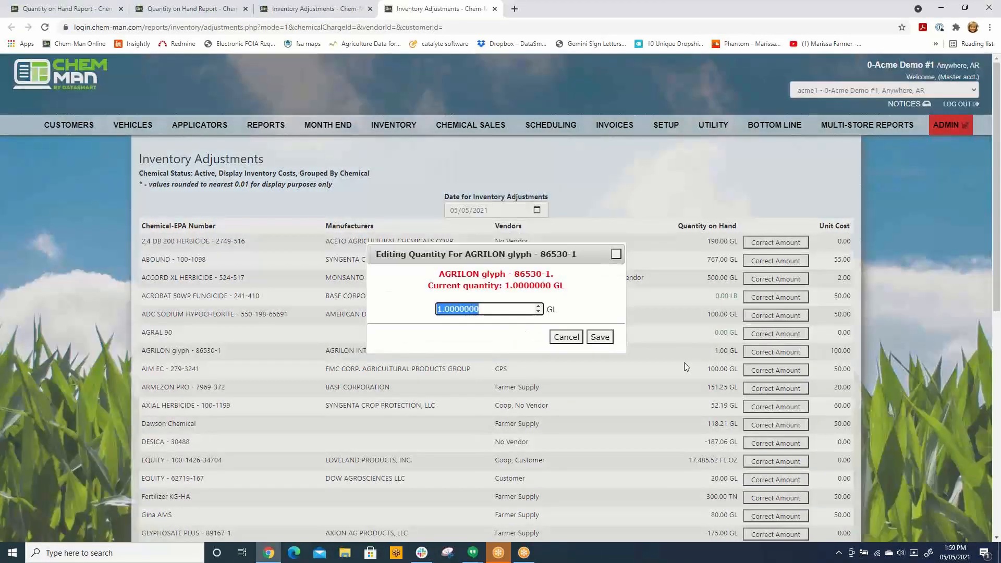
text(5)
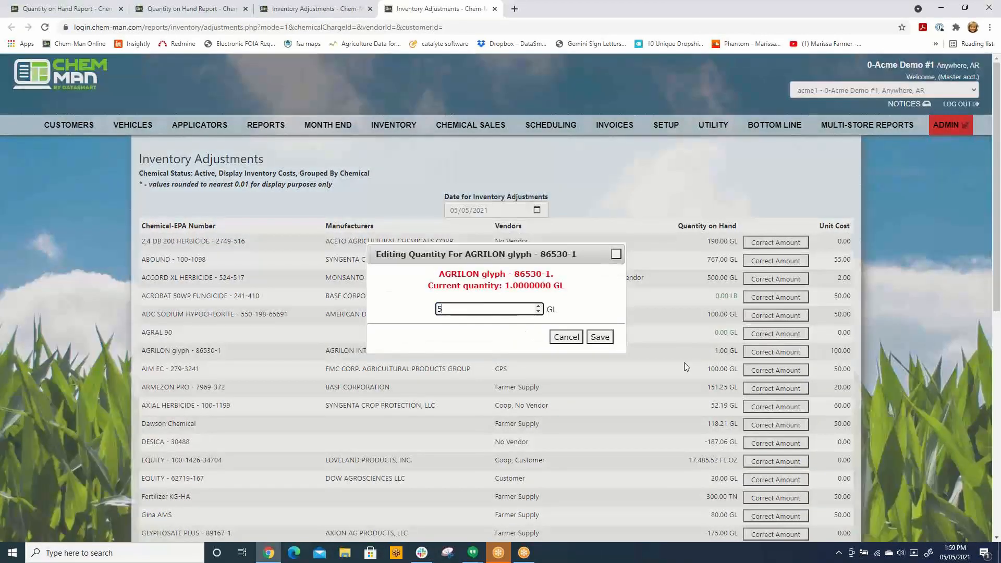
click(600, 337)
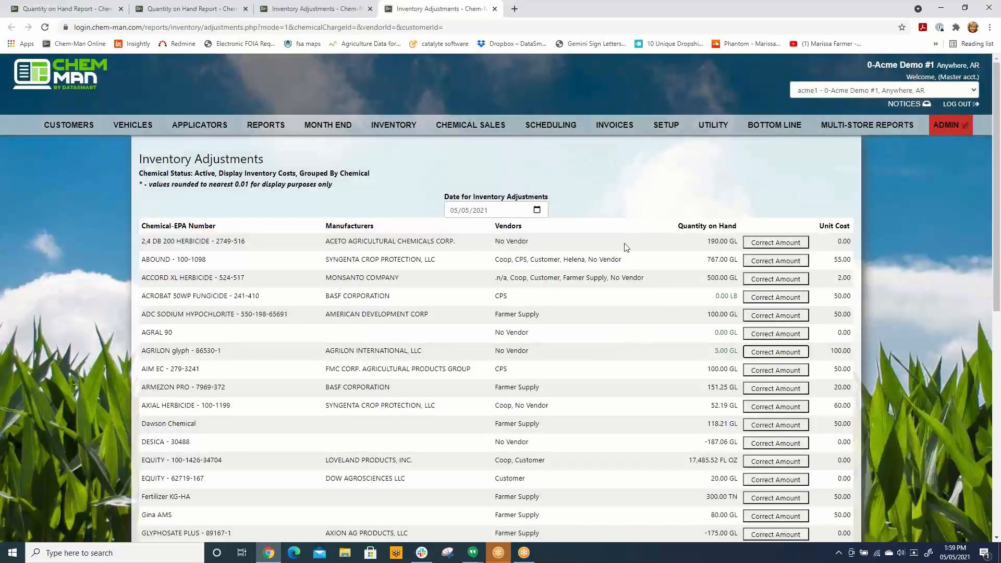
Step: Review the adjustment entries among the posted inventory additions and deductions, and return to the home page
mouse_move(393, 127)
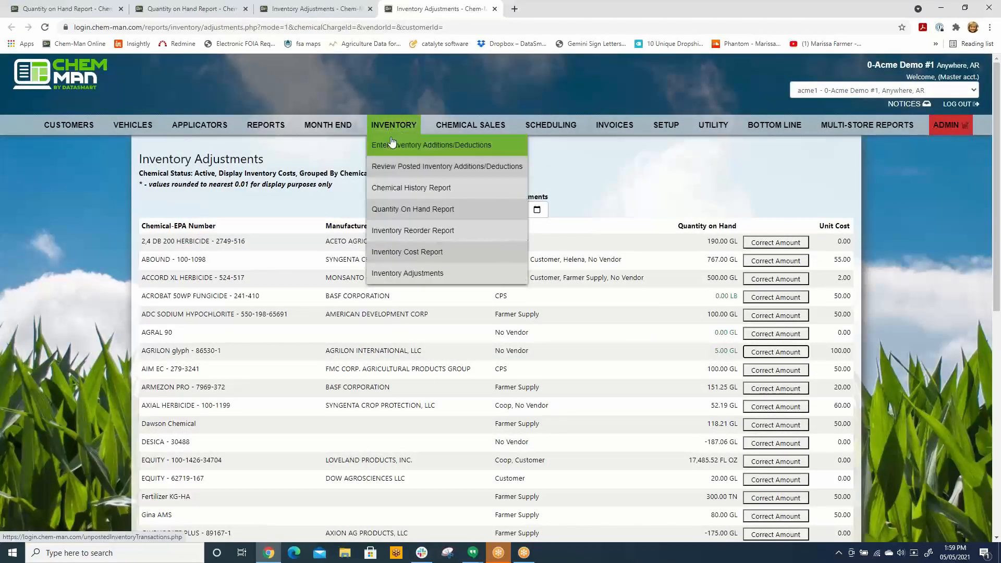
click(428, 166)
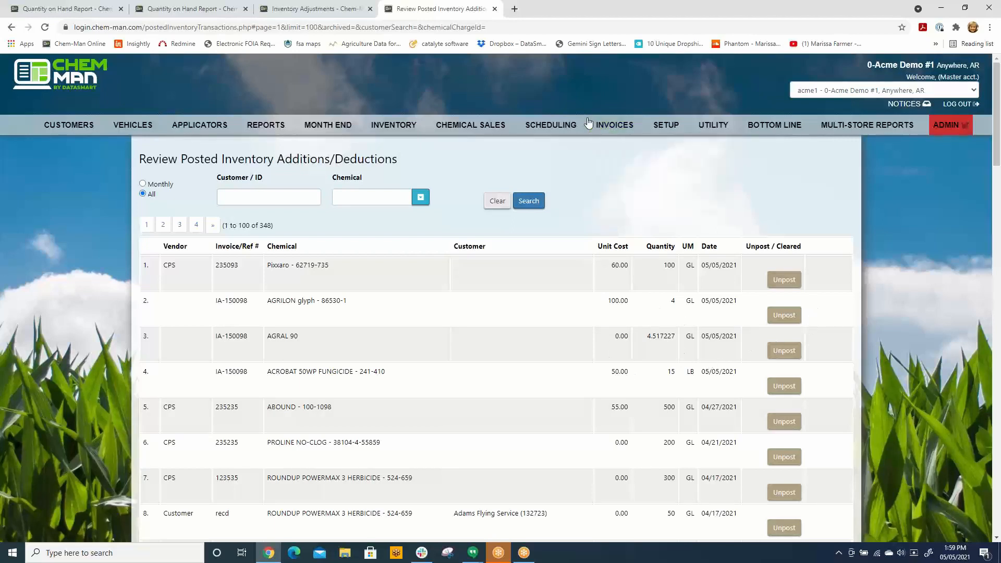
mouse_move(556, 125)
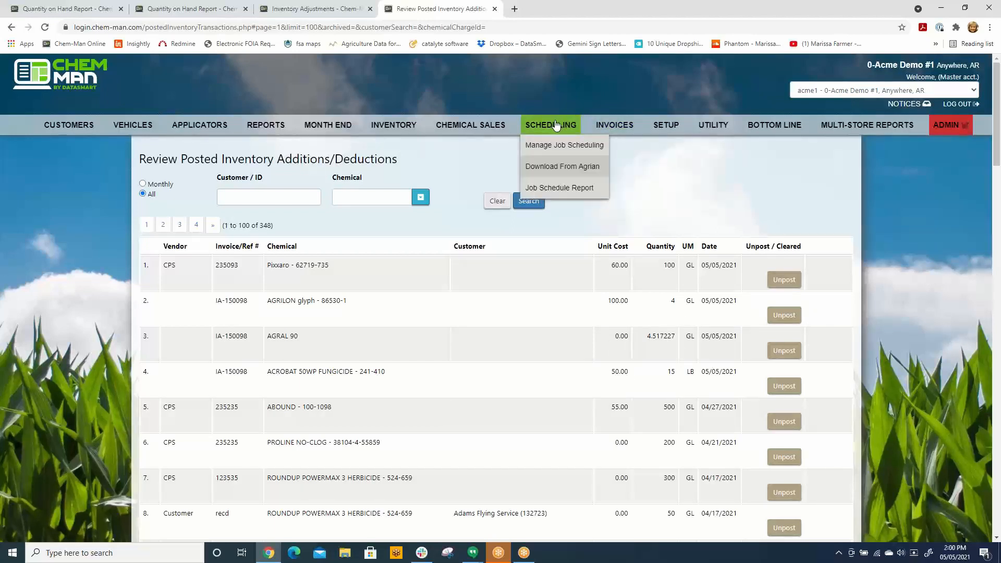
click(71, 80)
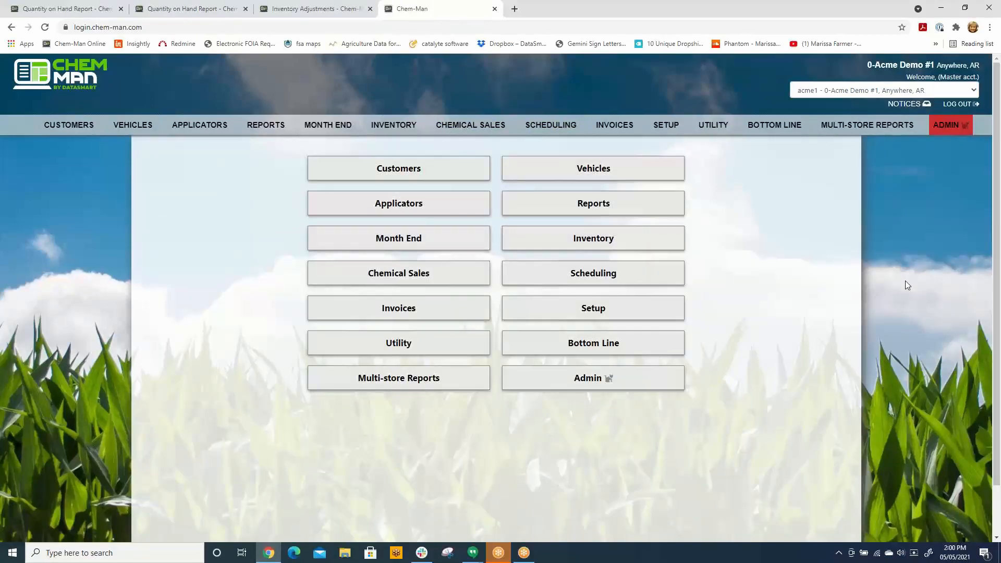